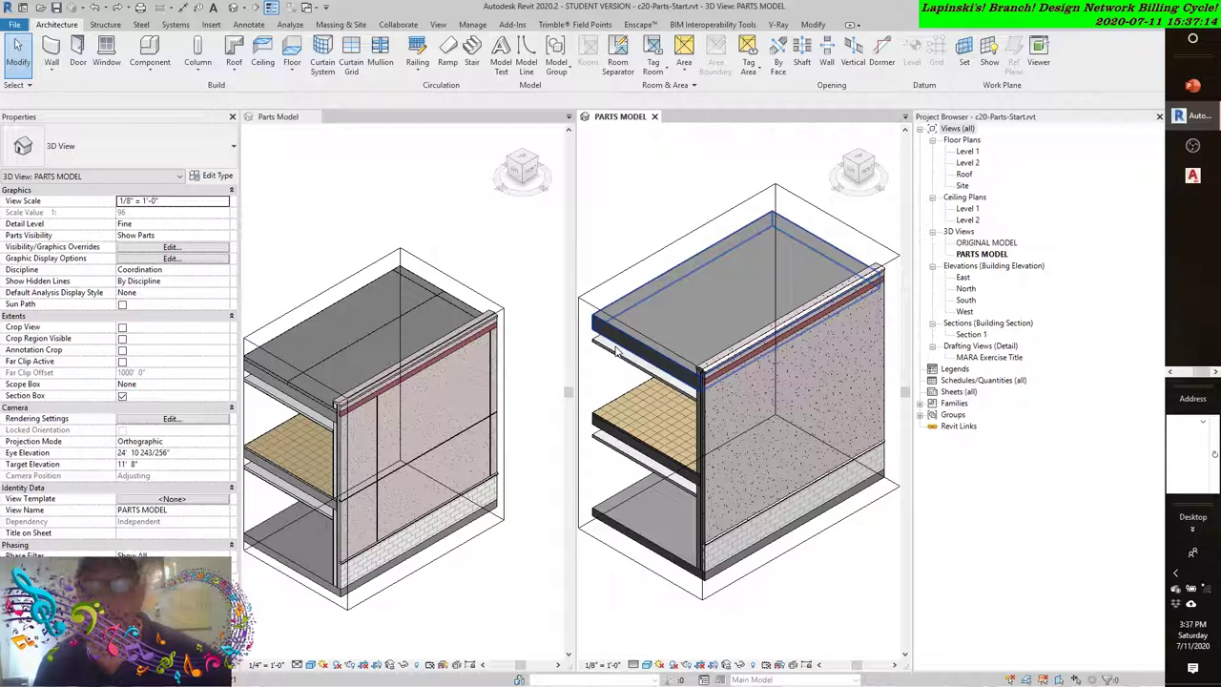
# - Compare a divided wall part in the finished model with the undivided wall in the starting model
pyautogui.click(436, 221)
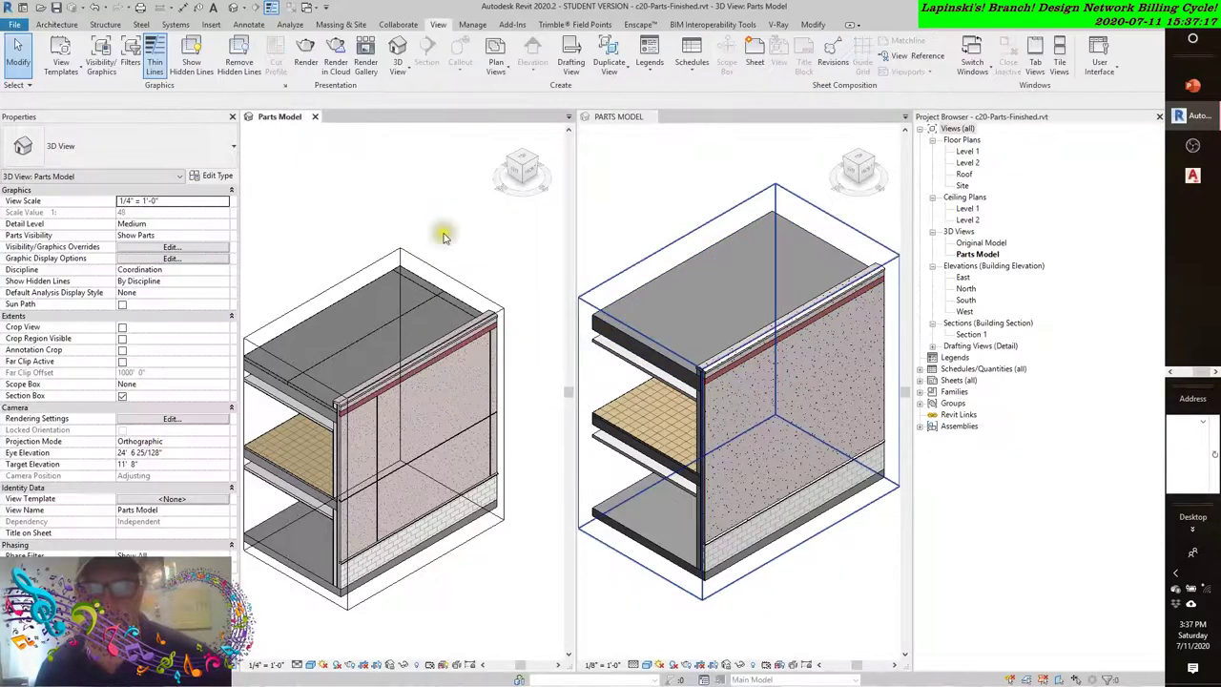
pyautogui.click(423, 389)
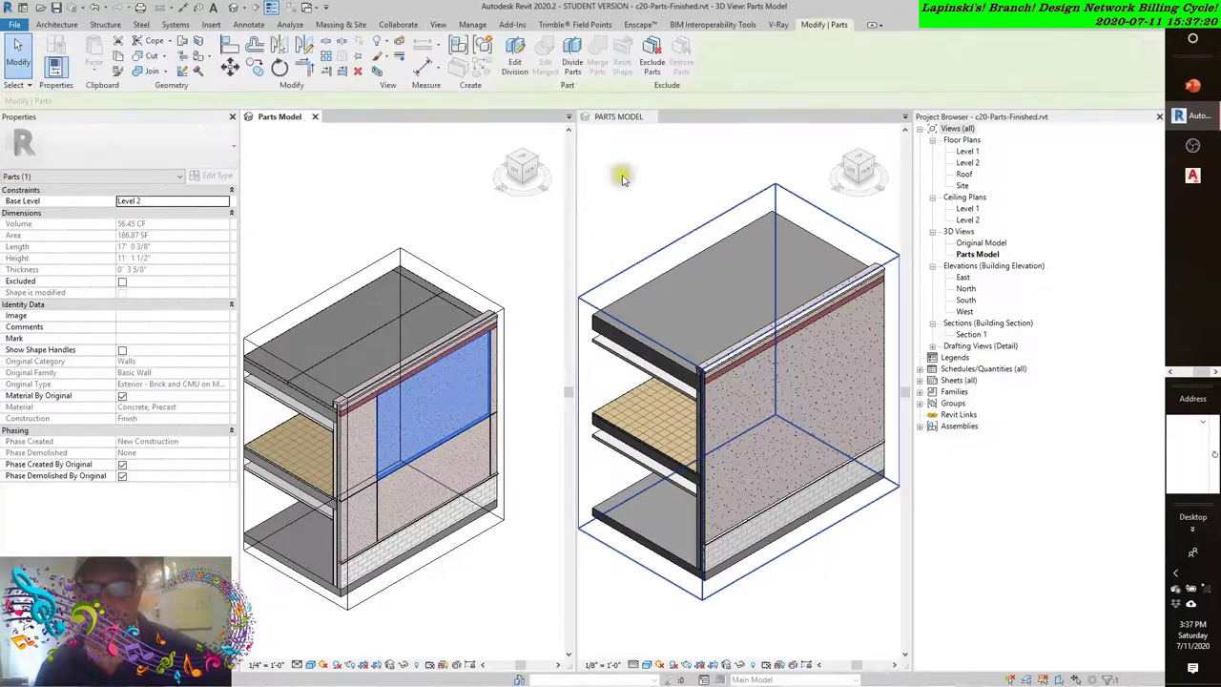
pyautogui.click(621, 176)
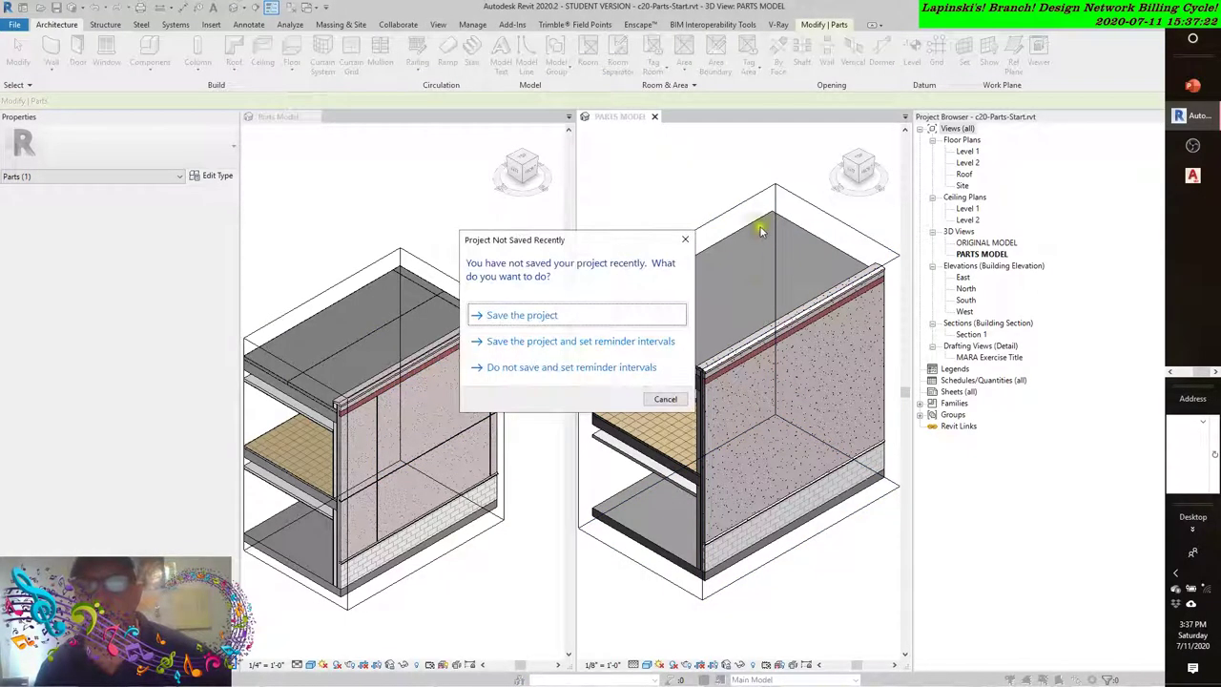
pyautogui.click(666, 401)
pyautogui.click(790, 391)
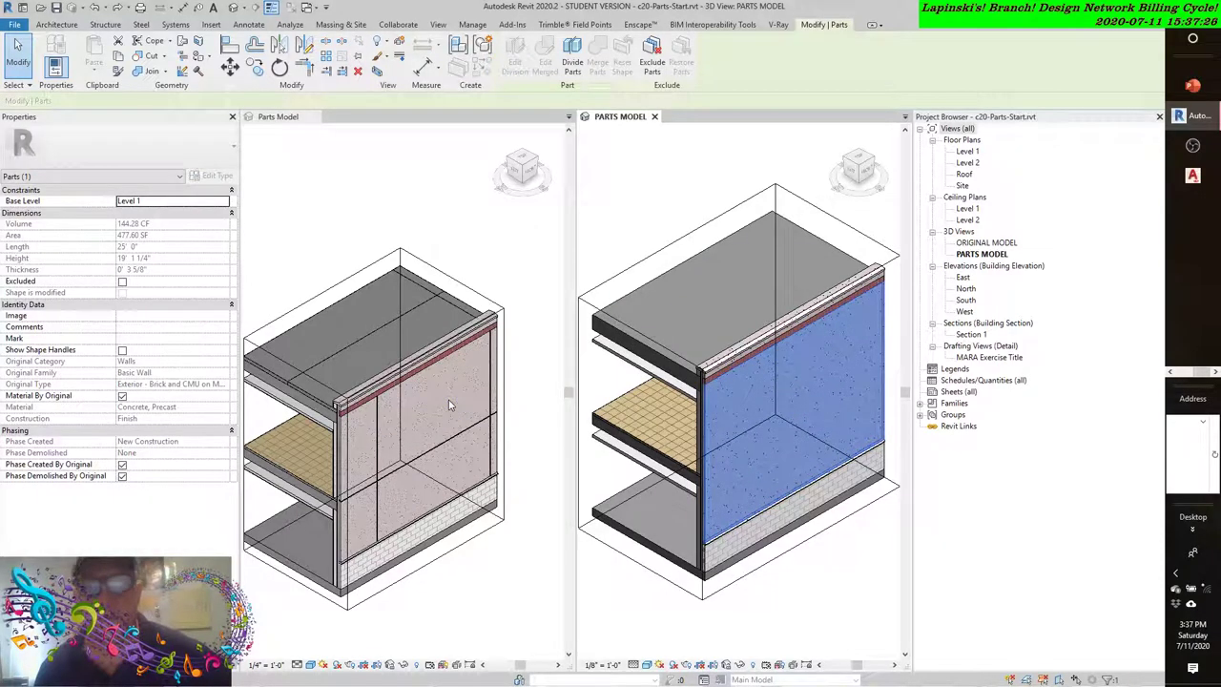
pyautogui.click(626, 196)
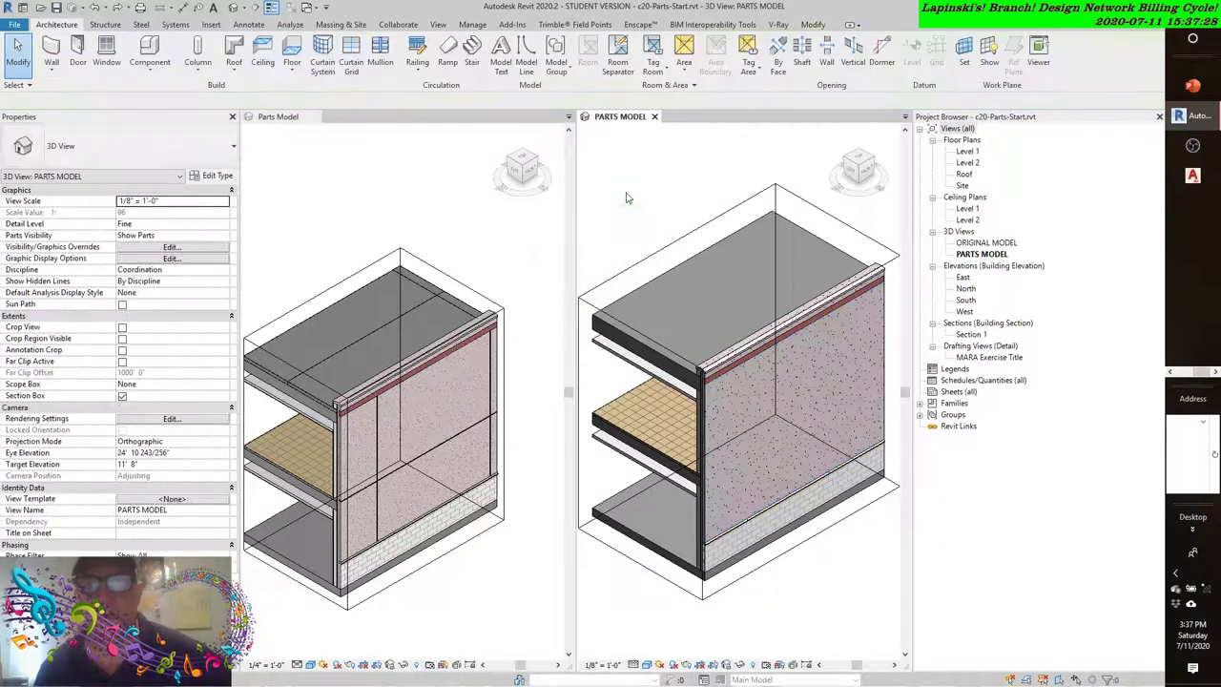
pyautogui.scroll(-1, 626, 196)
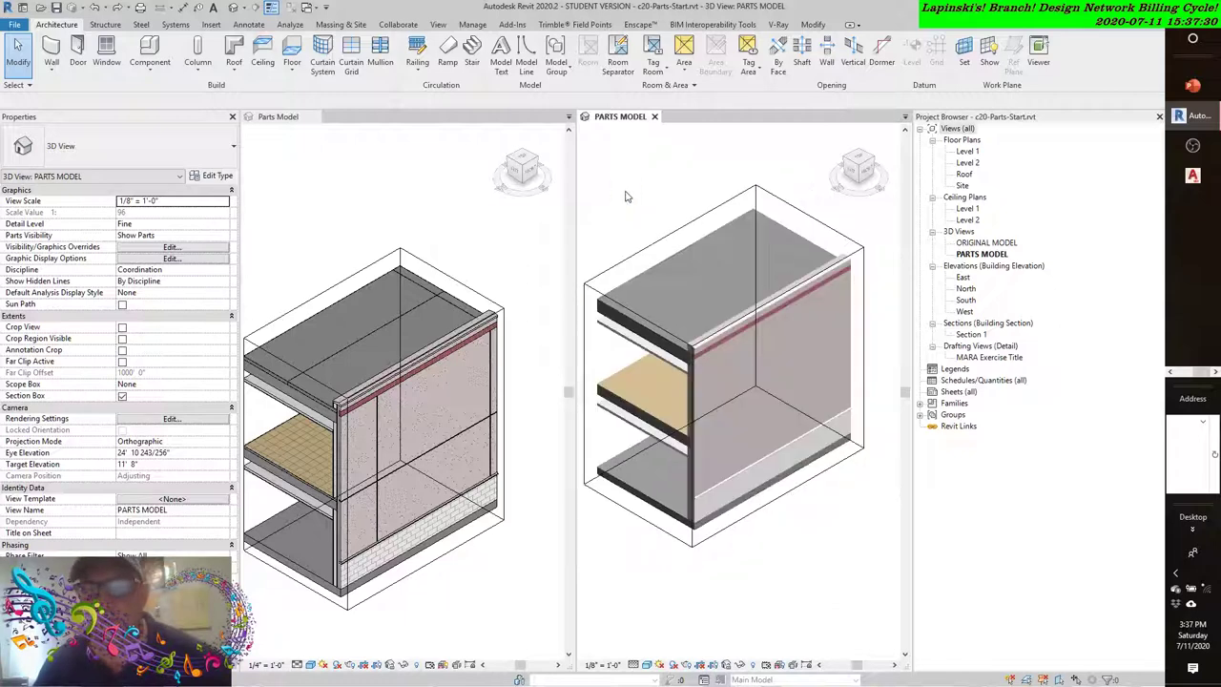
pyautogui.moveTo(632, 196); pyautogui.dragTo(644, 234, button='middle')
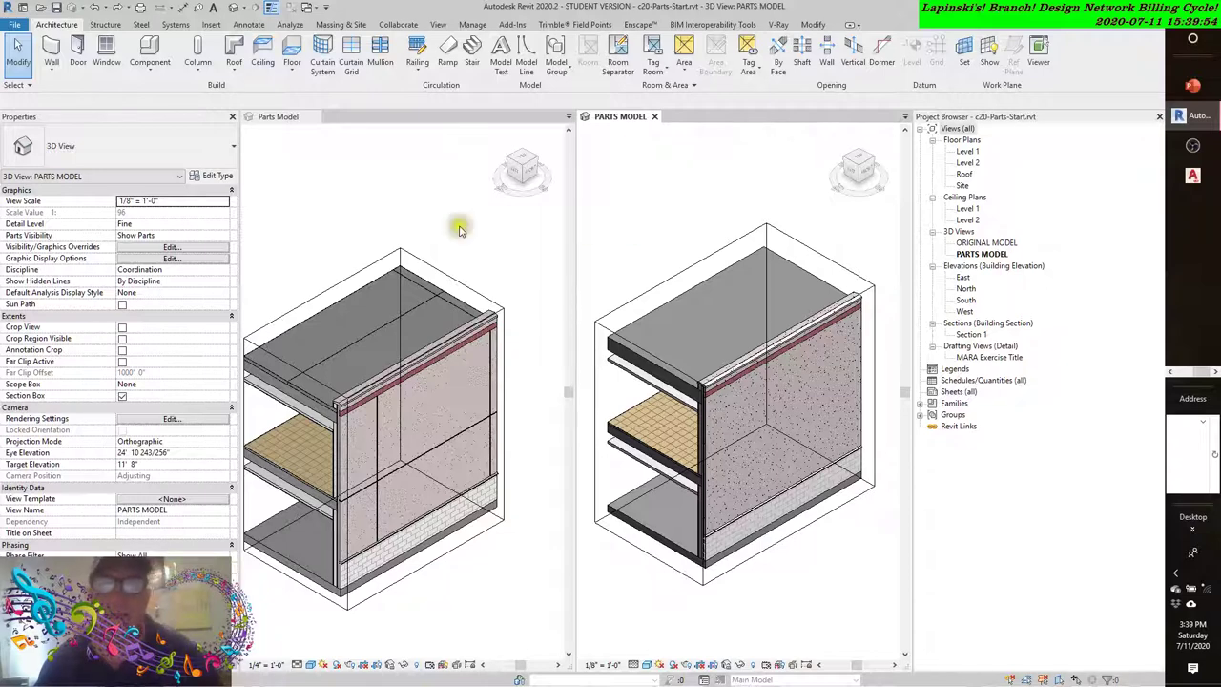
# - Pan and orbit the finished Parts Model slightly to inspect its wall divisions
pyautogui.click(369, 212)
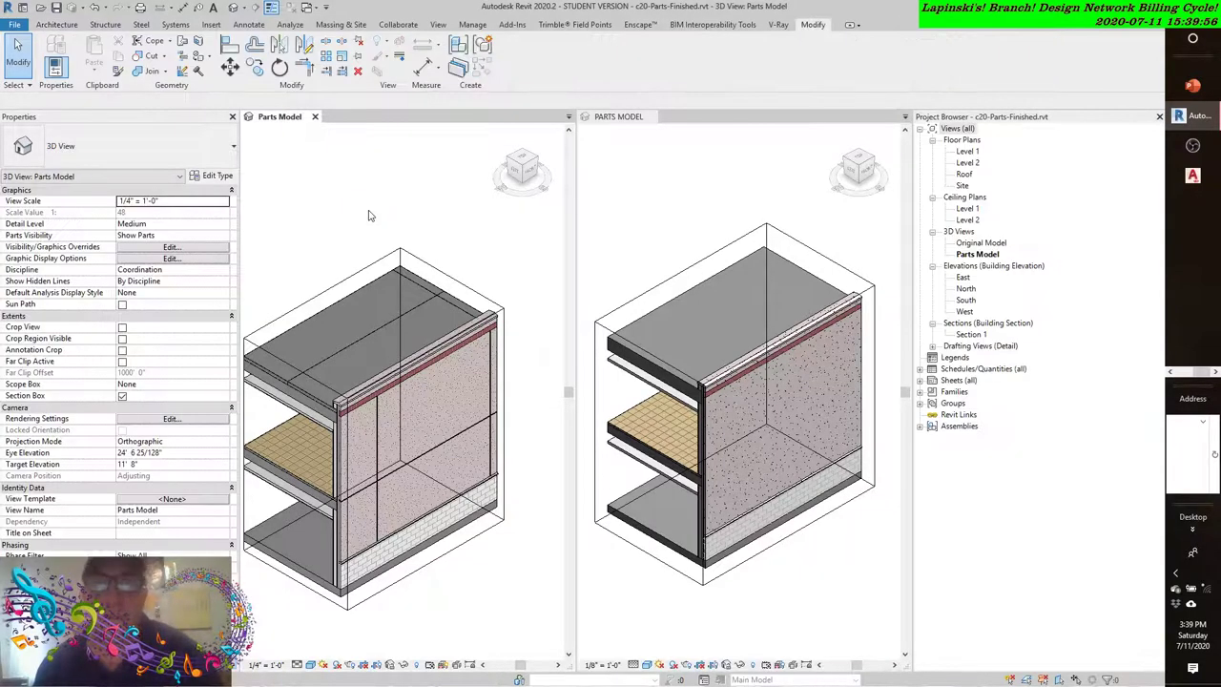
pyautogui.moveTo(371, 213); pyautogui.dragTo(395, 217, button='middle')
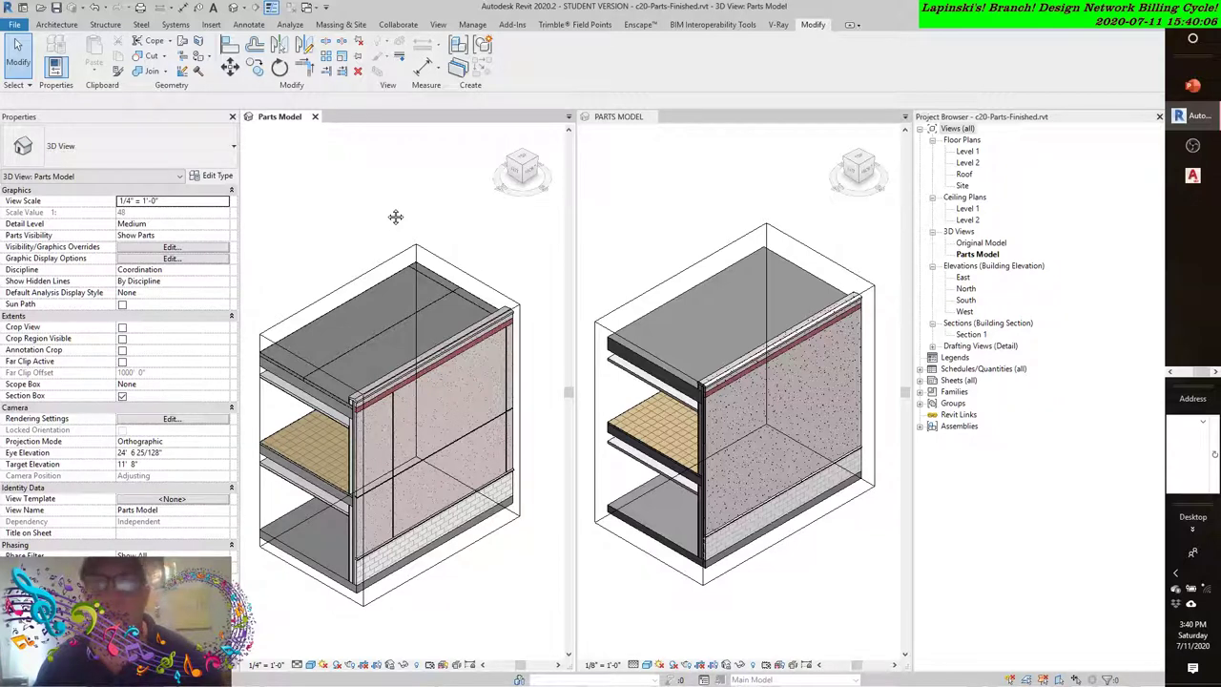
pyautogui.moveTo(396, 216); pyautogui.dragTo(400, 212, button='middle')
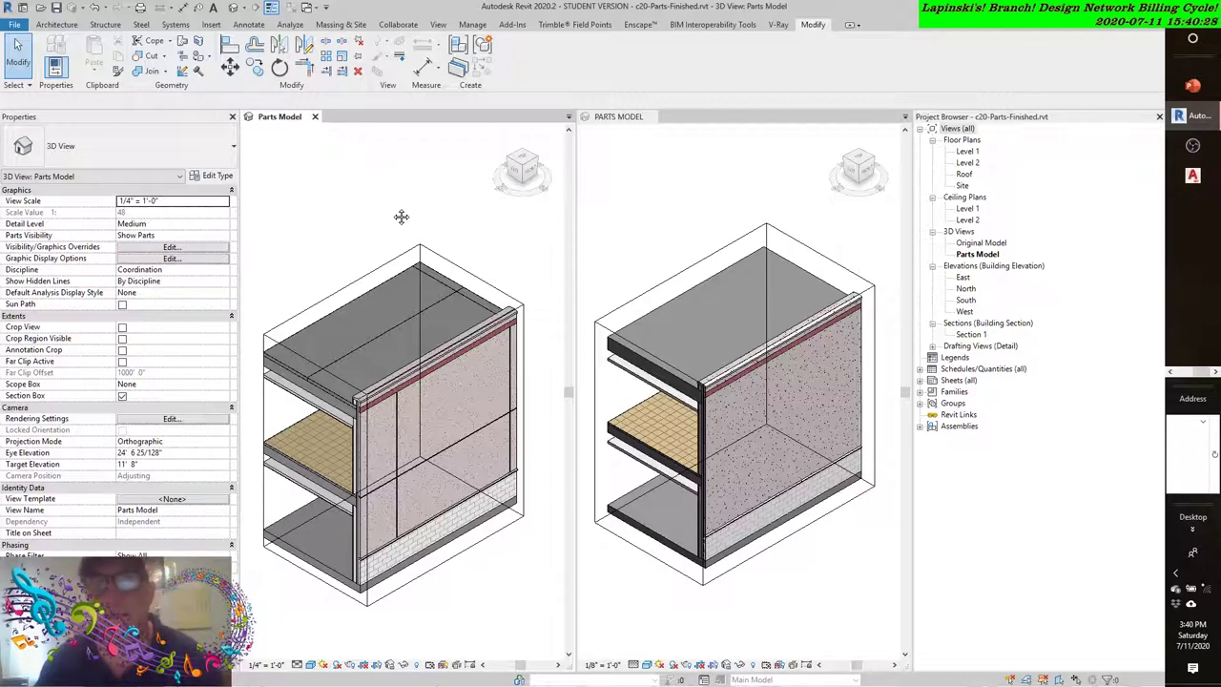
pyautogui.keyDown('shift'); pyautogui.moveTo(404, 215); pyautogui.dragTo(413, 204, button='middle'); pyautogui.keyUp('shift')
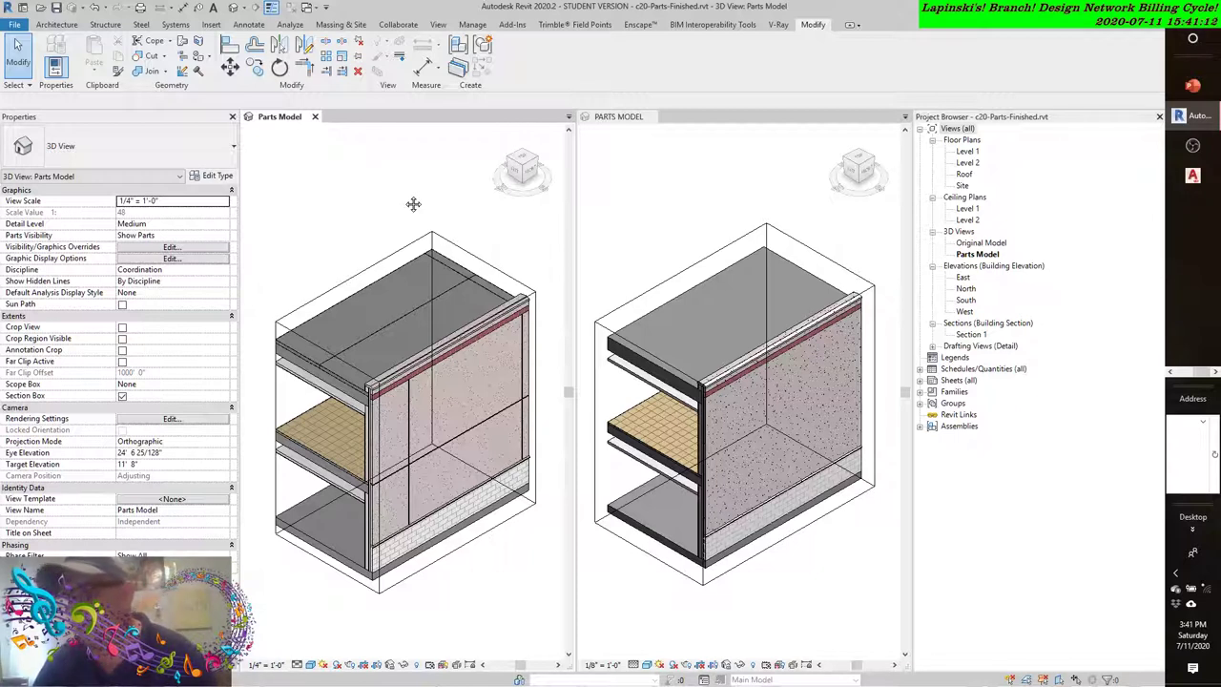
# - Select the precast concrete wall face part in the starting PARTS MODEL view and pan slightly
pyautogui.click(657, 201)
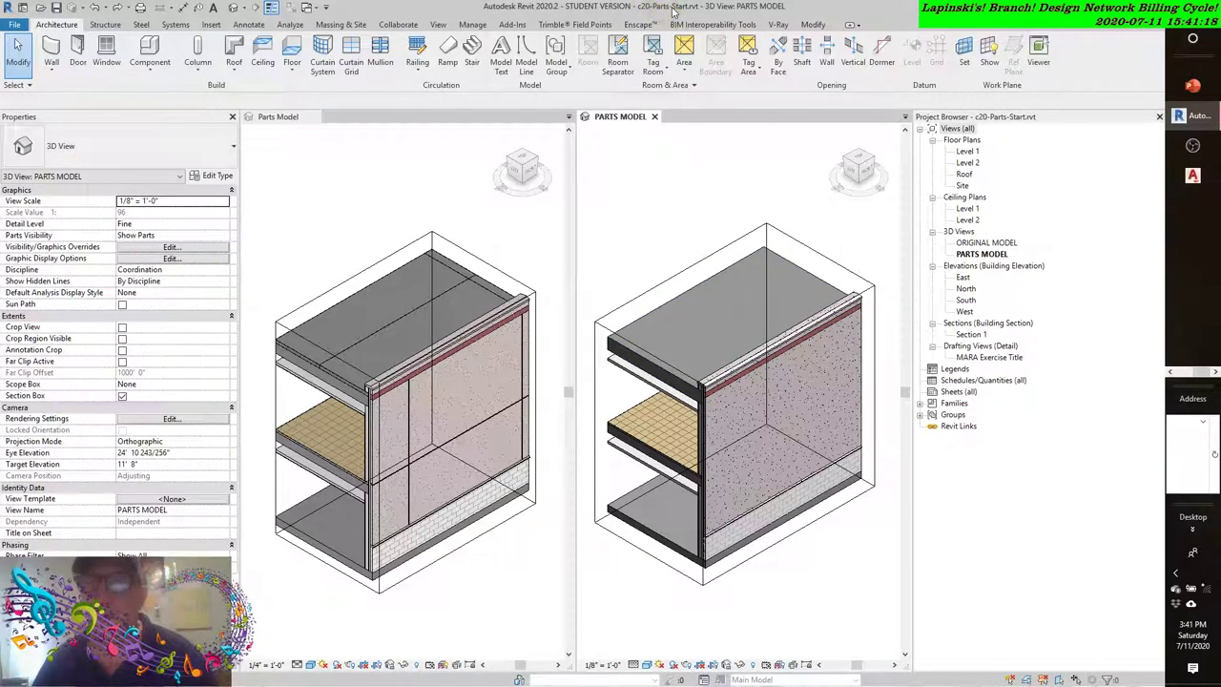
pyautogui.click(361, 187)
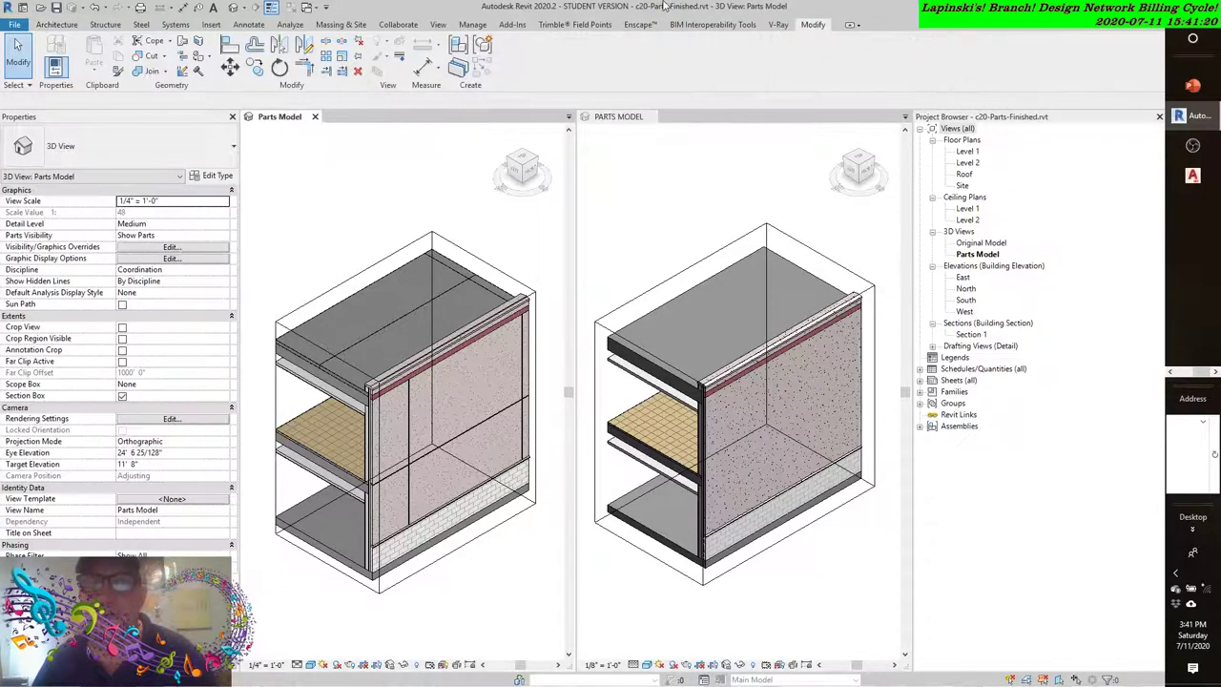
pyautogui.click(697, 200)
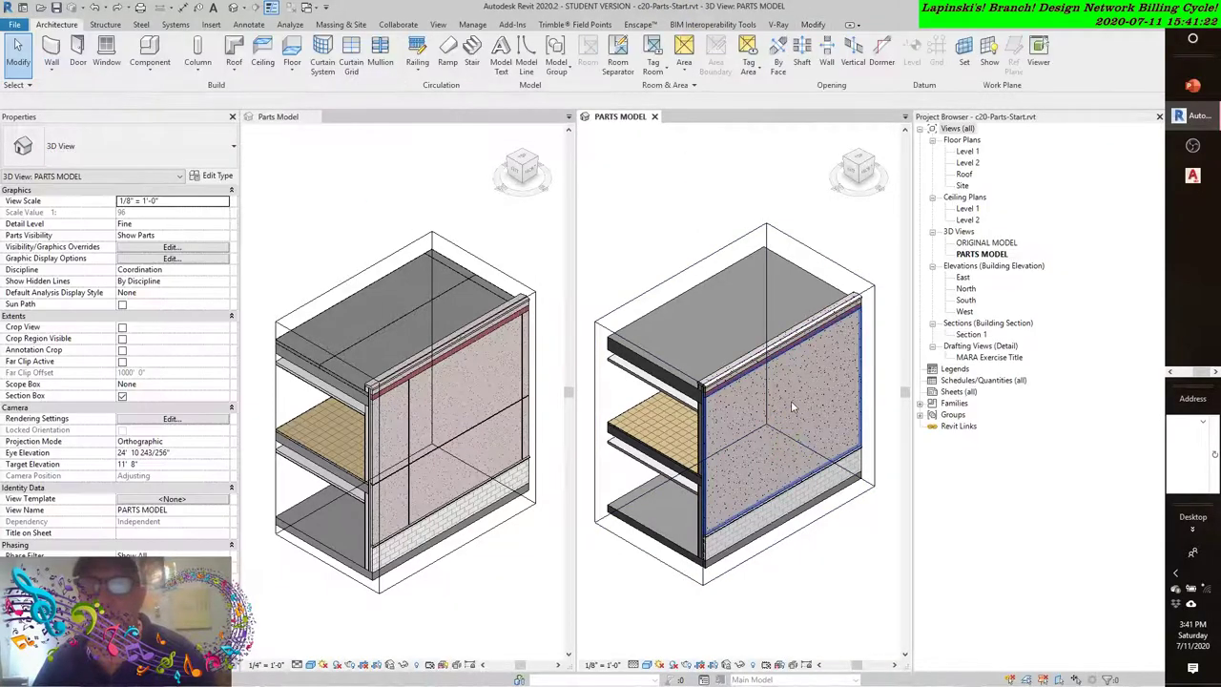
pyautogui.click(790, 402)
pyautogui.moveTo(791, 408); pyautogui.dragTo(782, 397, button='middle')
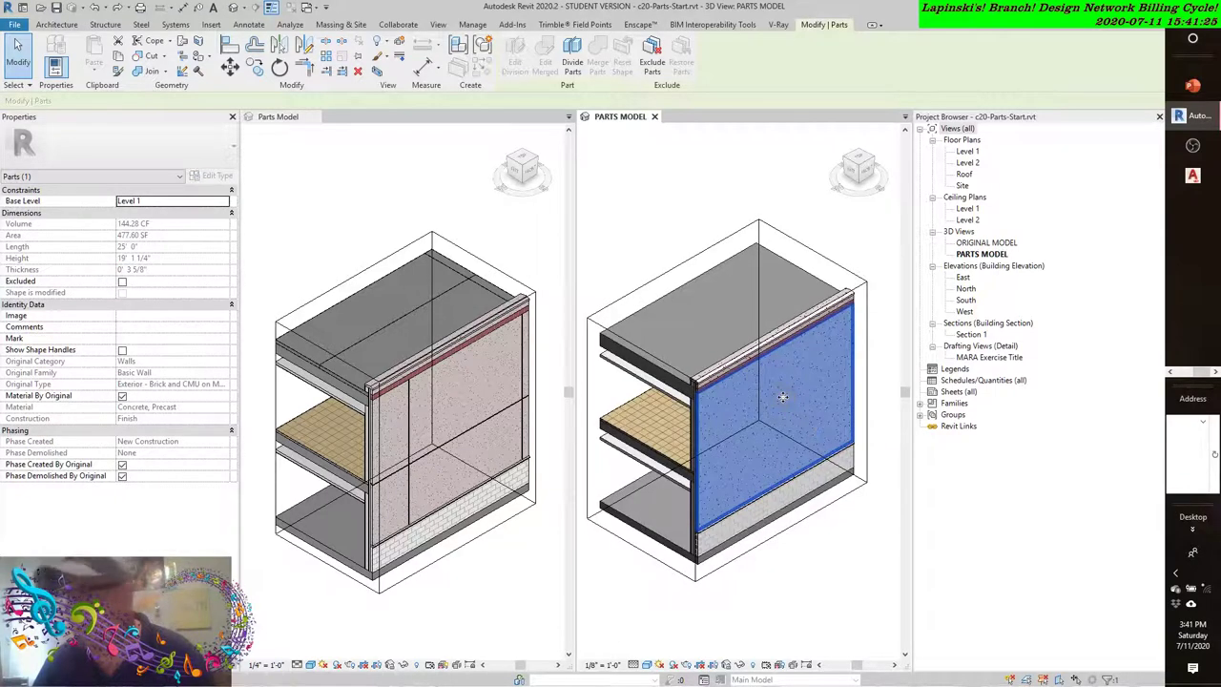
# - Divide the wall part by checking Level 2, yPlane1 and Grid 1 as intersecting named references
pyautogui.click(574, 50)
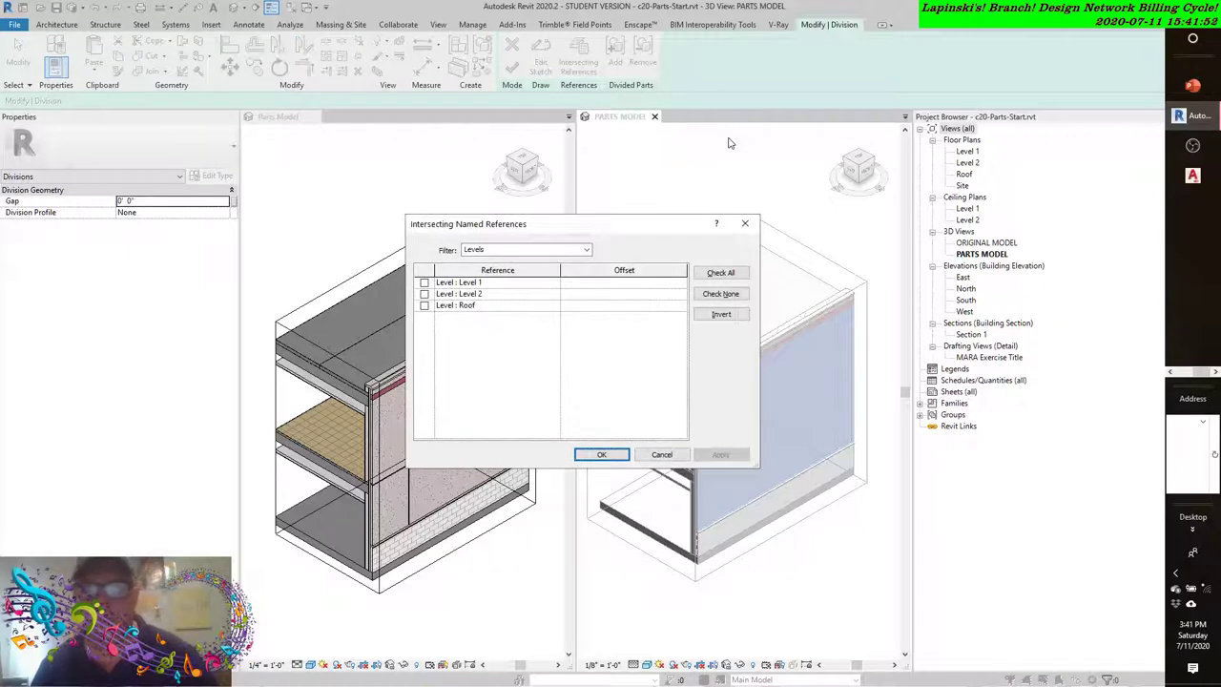
pyautogui.click(586, 250)
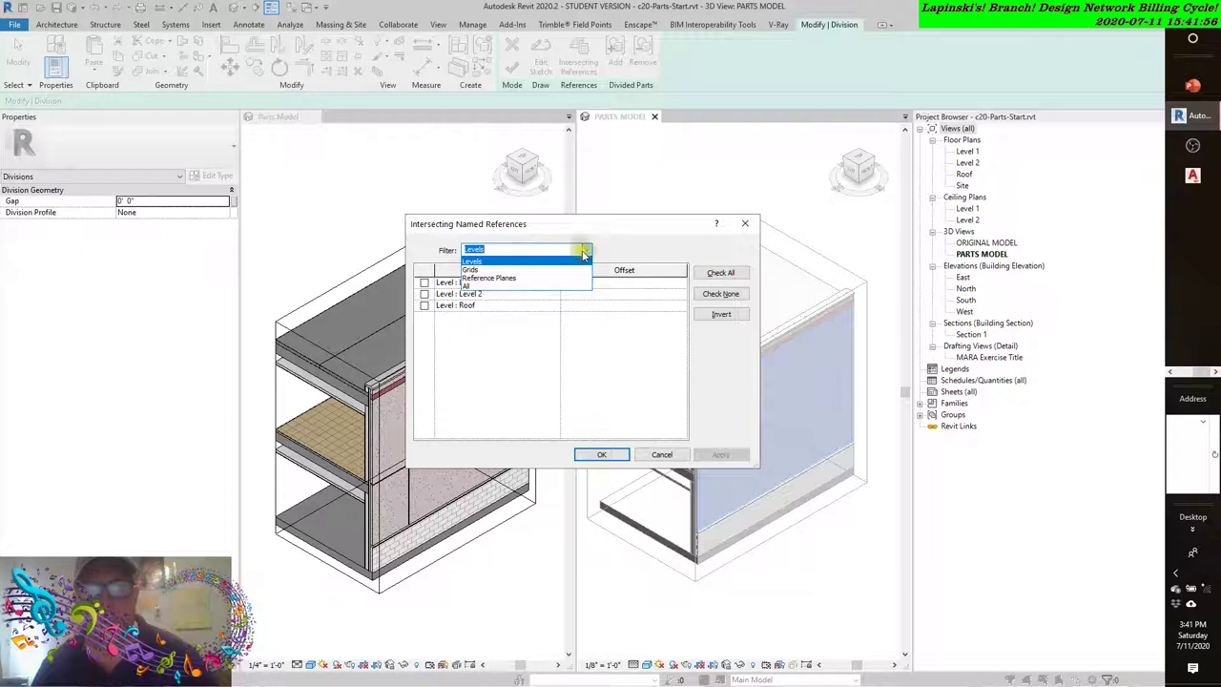
pyautogui.click(485, 285)
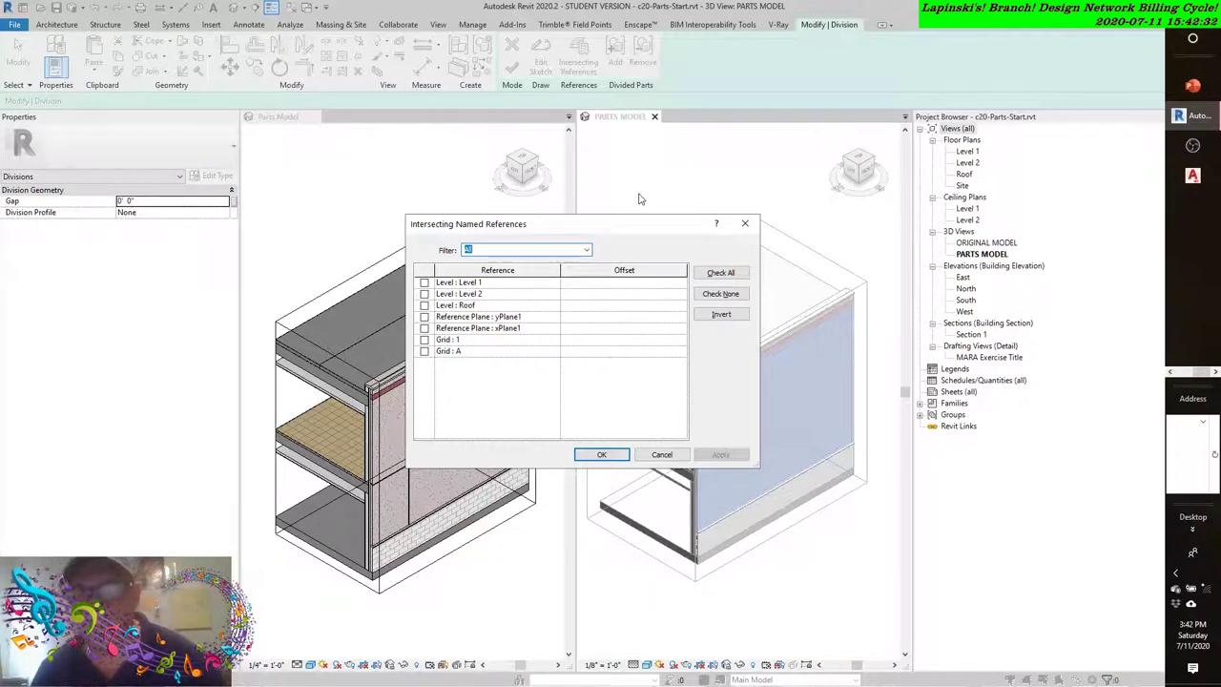
pyautogui.click(424, 293)
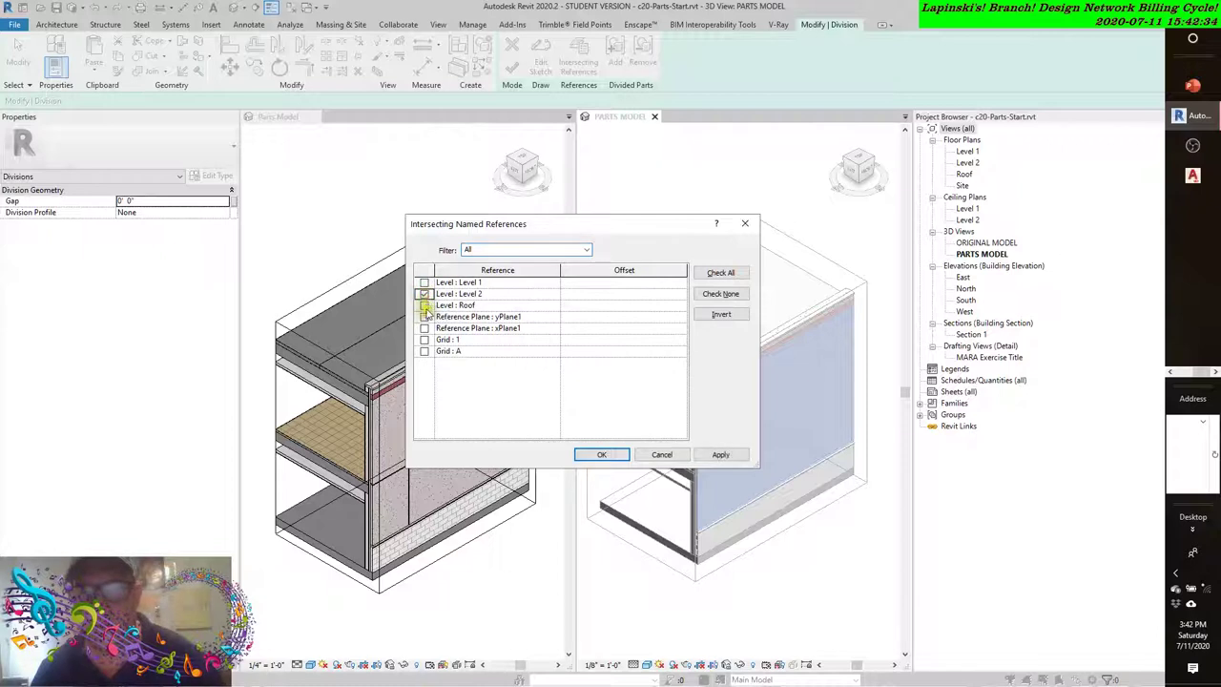
pyautogui.click(424, 317)
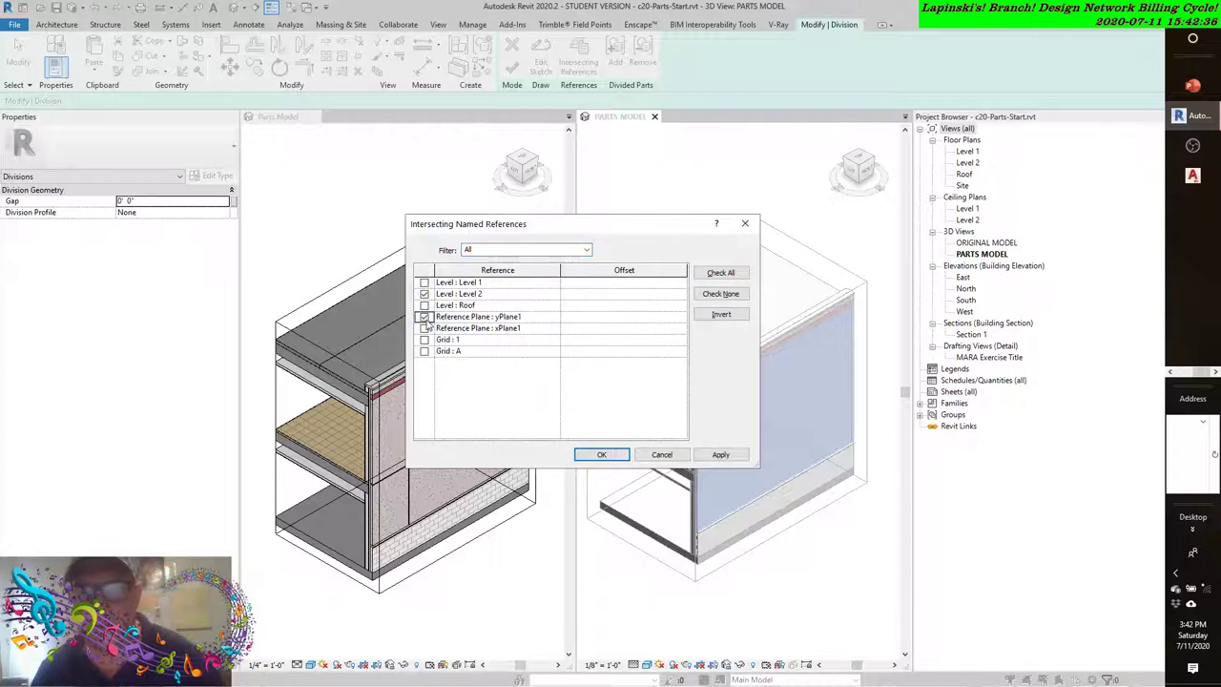
pyautogui.click(424, 340)
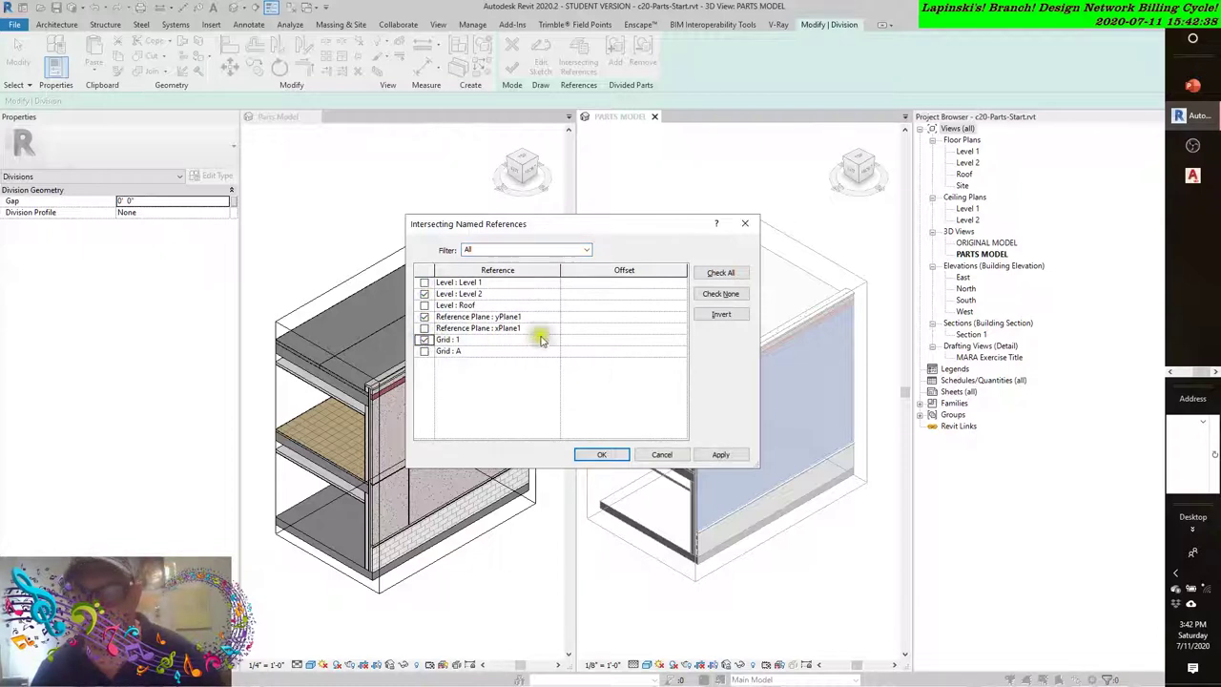
pyautogui.click(717, 455)
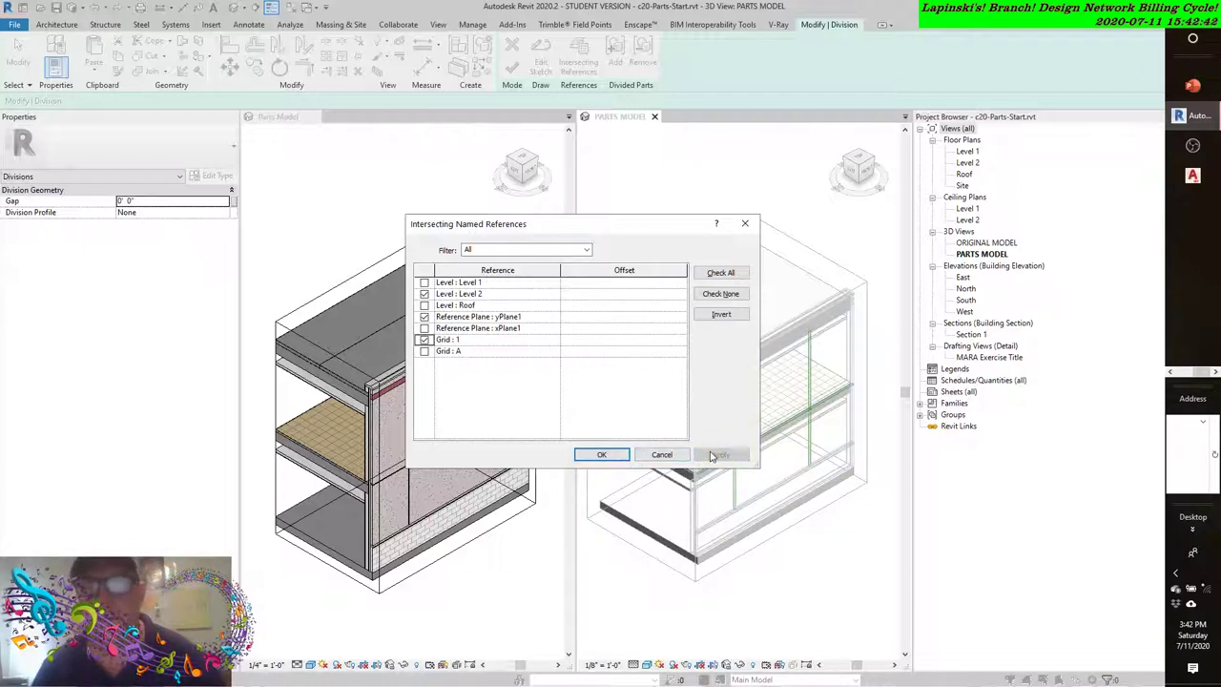
pyautogui.click(602, 455)
pyautogui.keyDown('shift'); pyautogui.moveTo(789, 531); pyautogui.dragTo(749, 534, button='middle'); pyautogui.keyUp('shift')
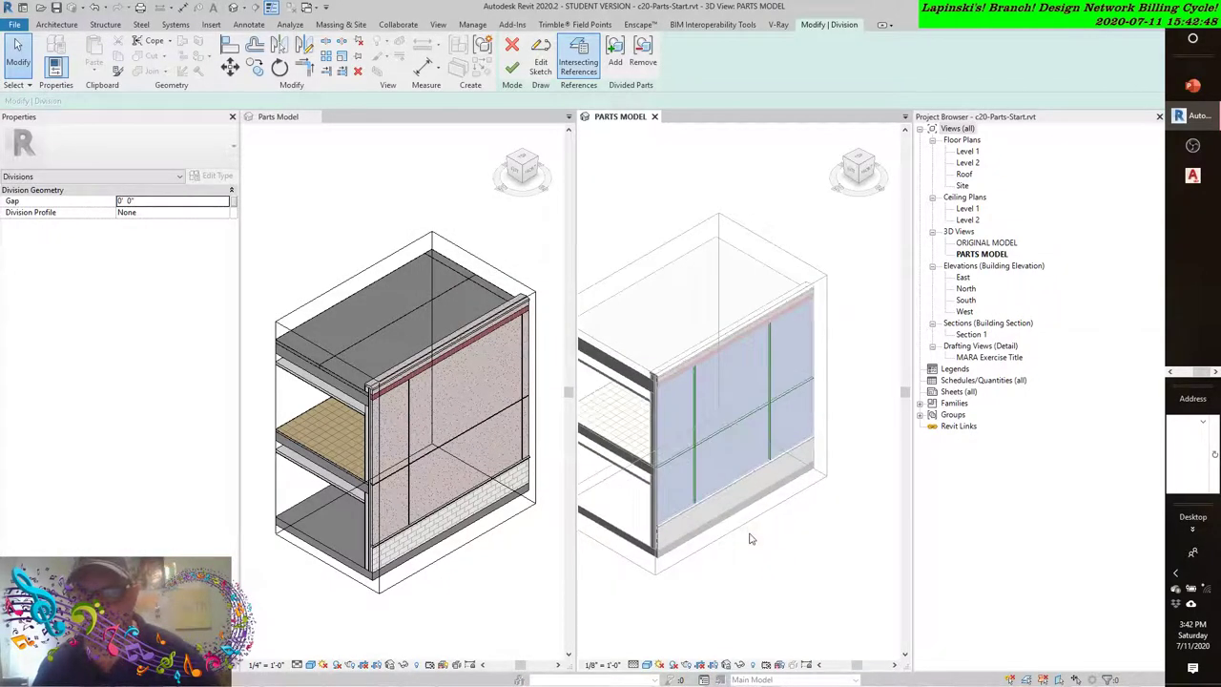
# - Set the division gap to 1" in Properties and finish edit mode to split the wall
pyautogui.scroll(3, 693, 491)
pyautogui.scroll(3, 703, 441)
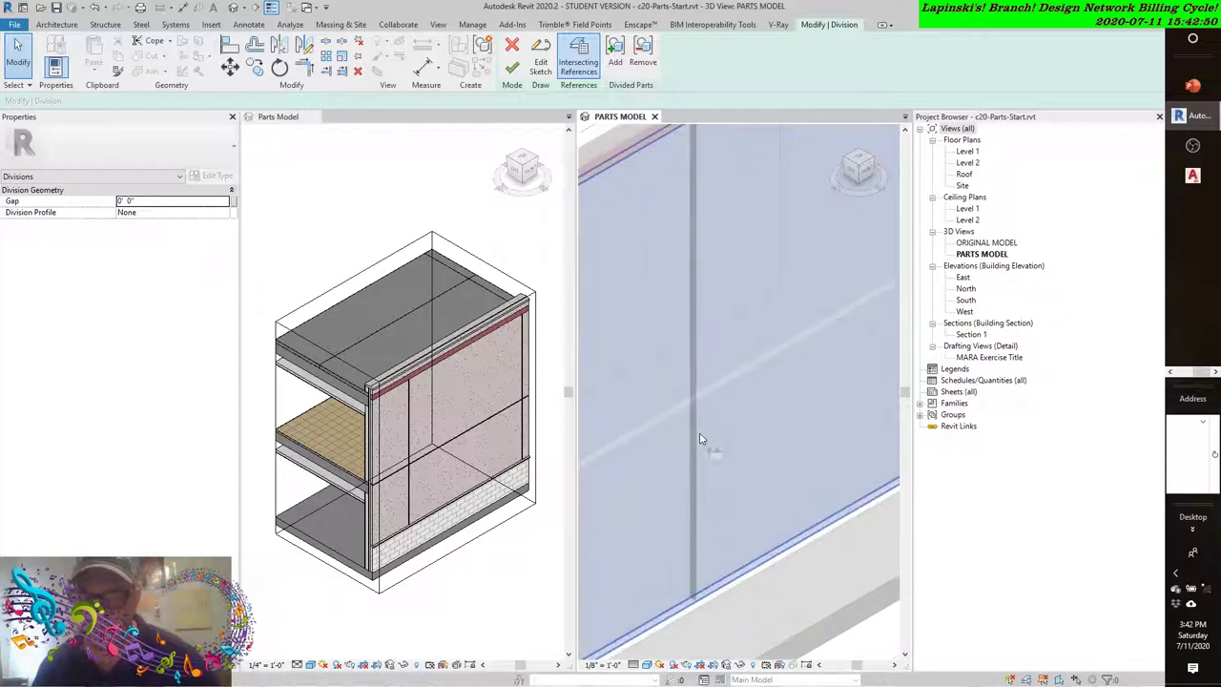
pyautogui.moveTo(703, 442); pyautogui.dragTo(772, 505, button='middle')
pyautogui.scroll(-4, 730, 382)
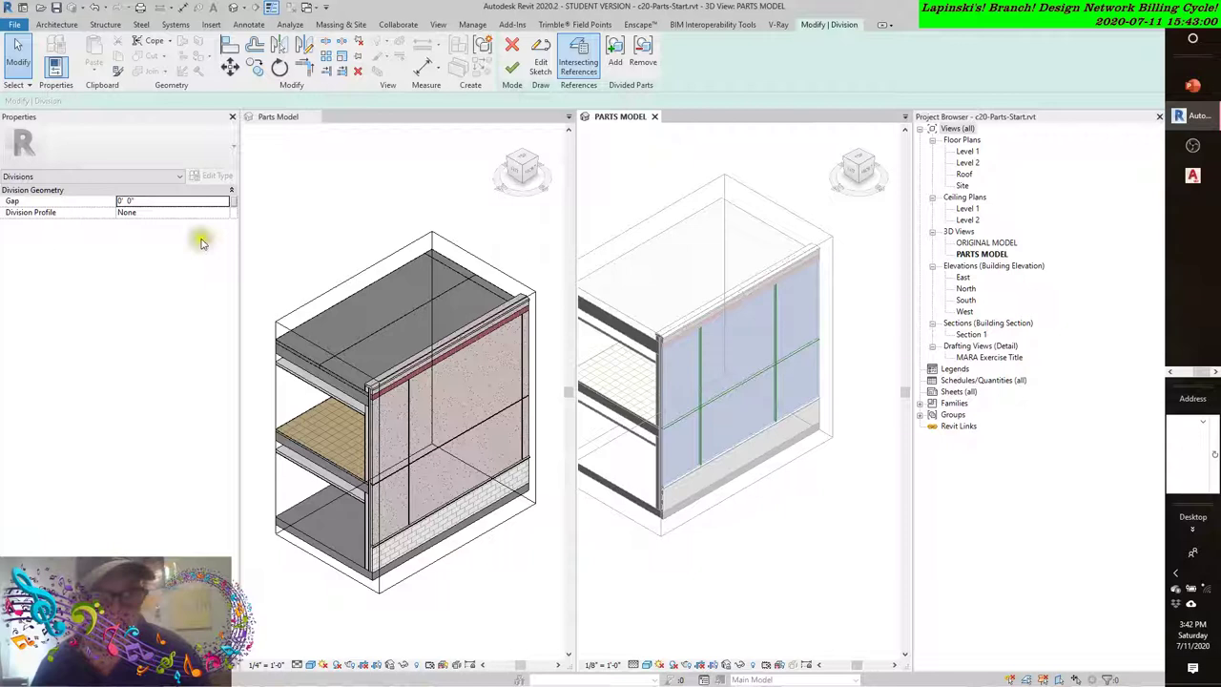
pyautogui.click(150, 200)
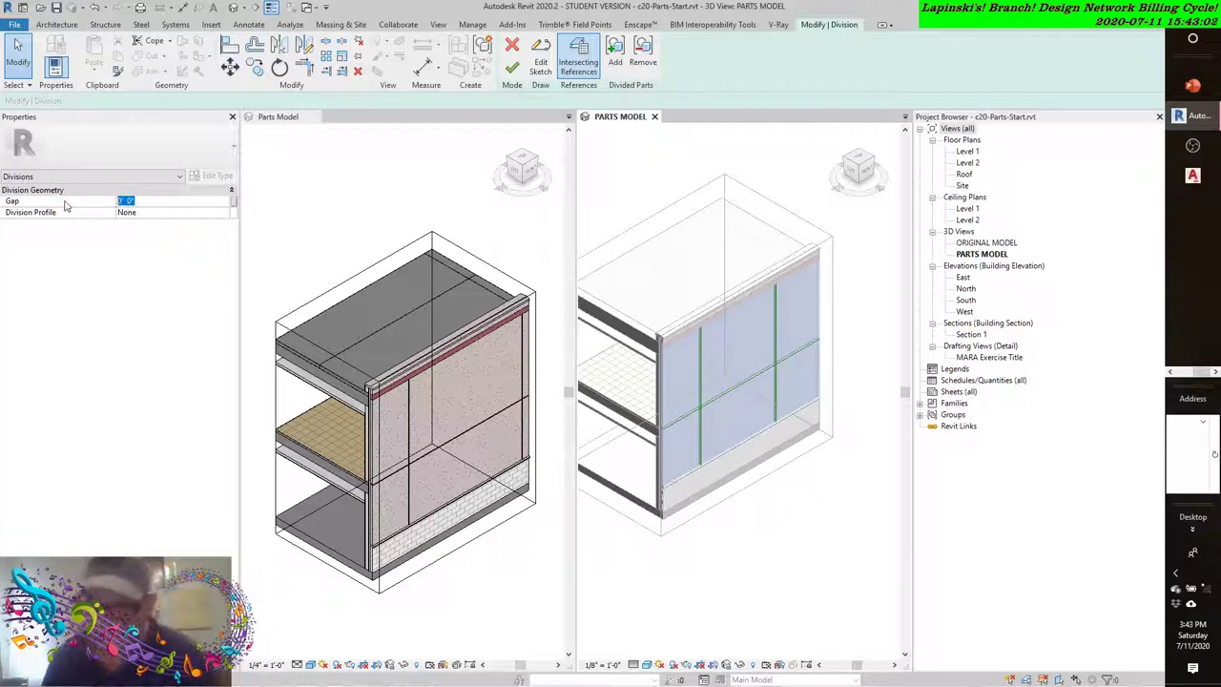
pyautogui.write('1"')
pyautogui.press('Return')
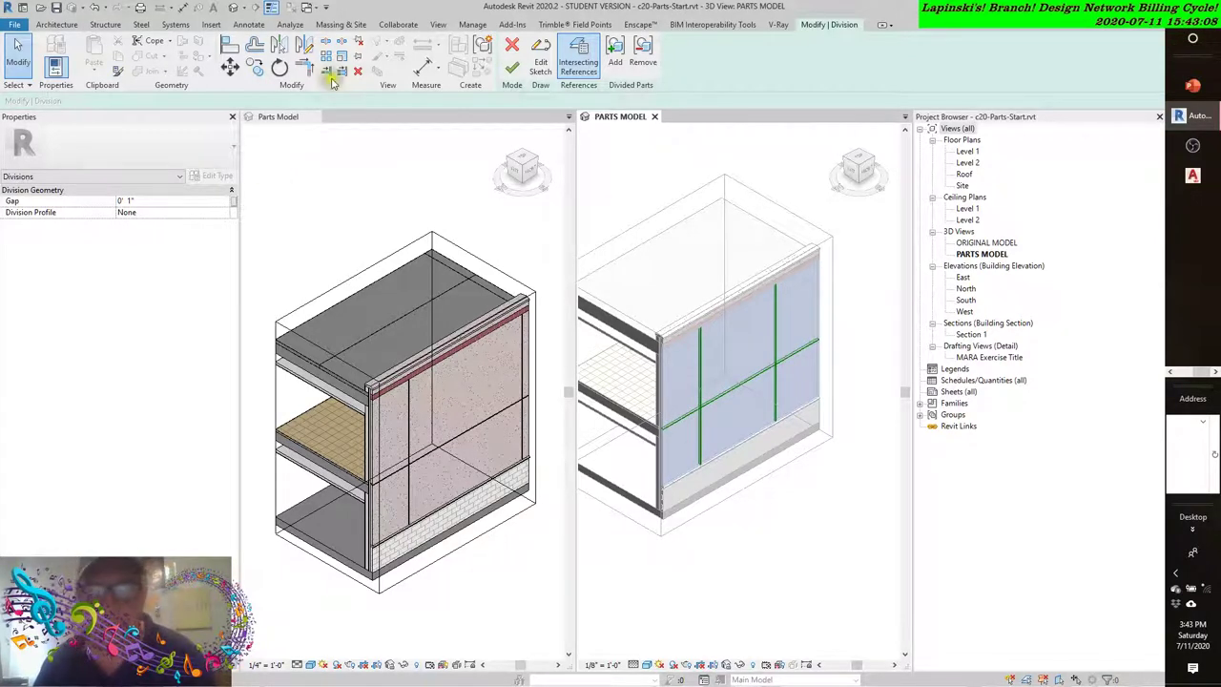
pyautogui.click(512, 69)
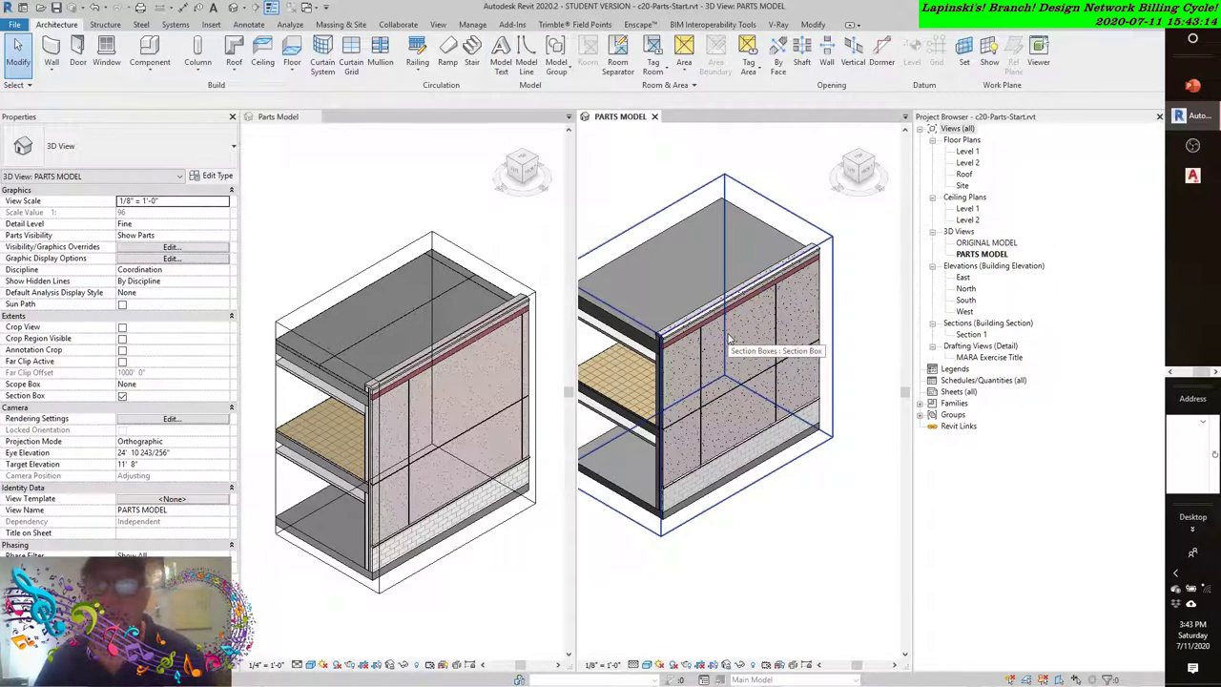
pyautogui.scroll(2, 726, 355)
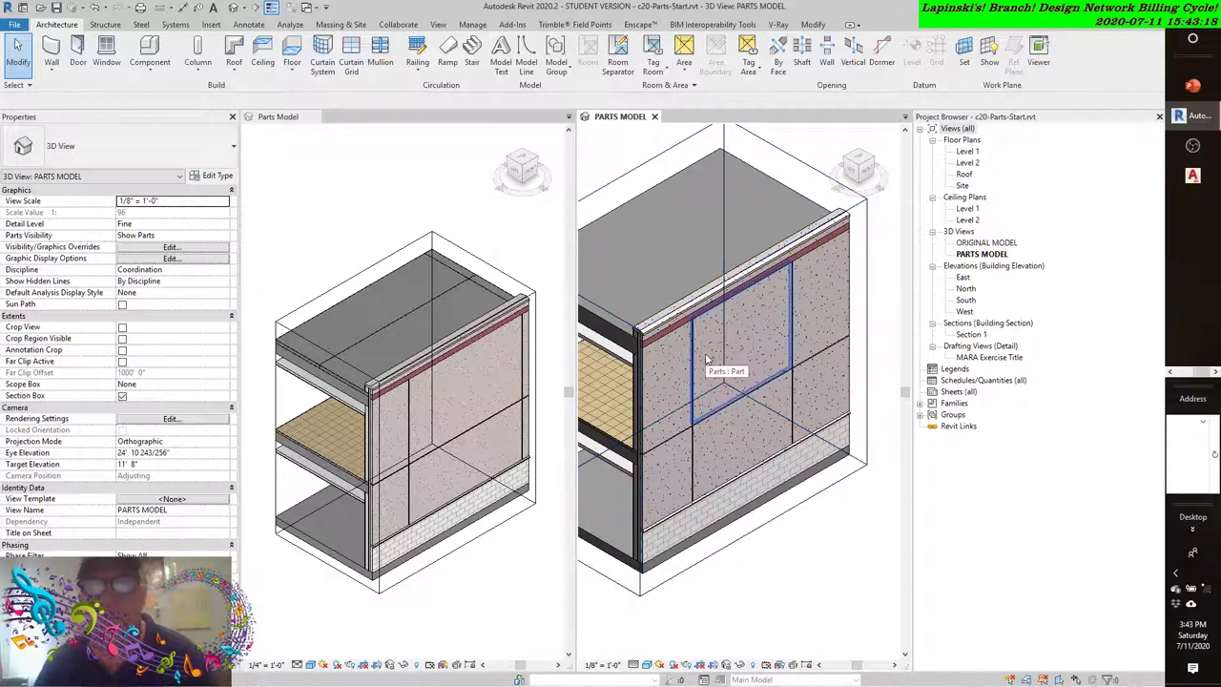
pyautogui.scroll(-2, 707, 359)
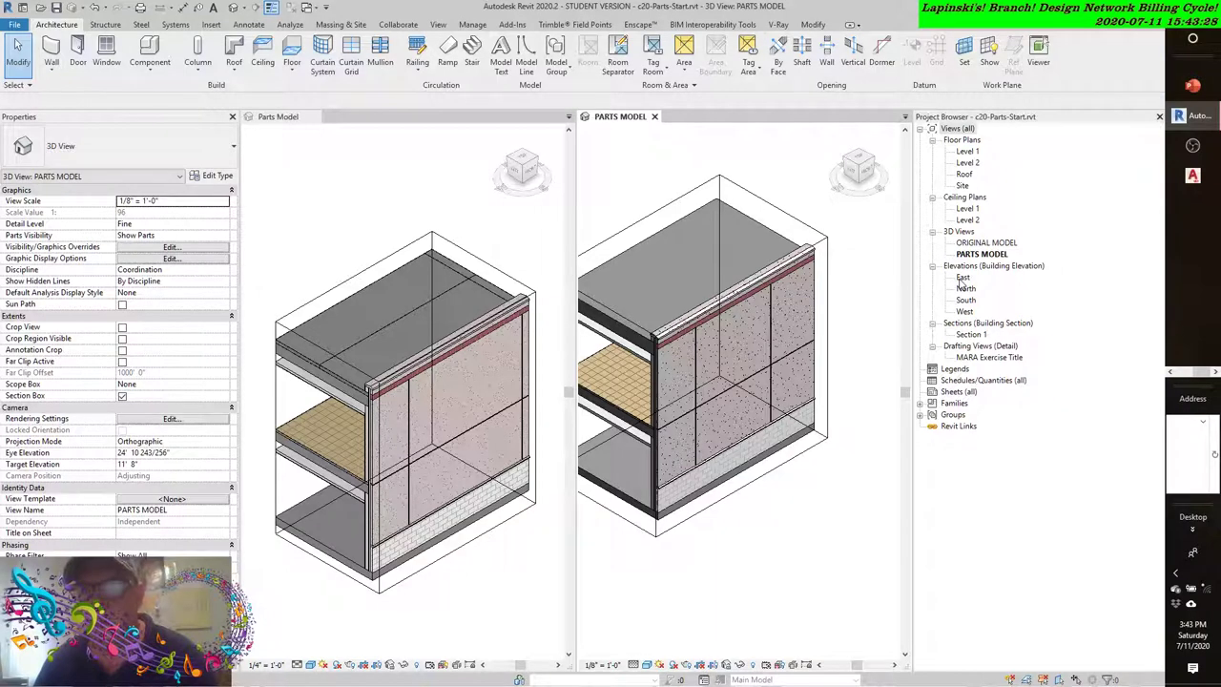
# - Open the South elevation and select Grid 1, Level 2 and the wall to inspect them
pyautogui.click(965, 299)
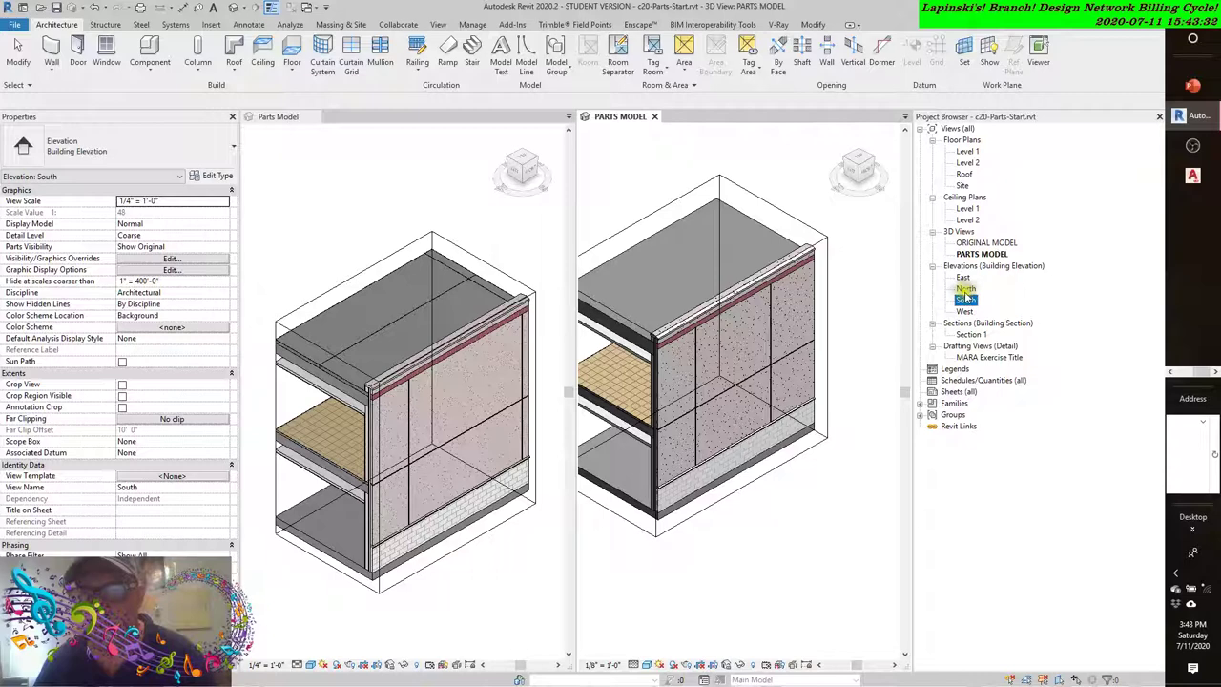
pyautogui.doubleClick(965, 301)
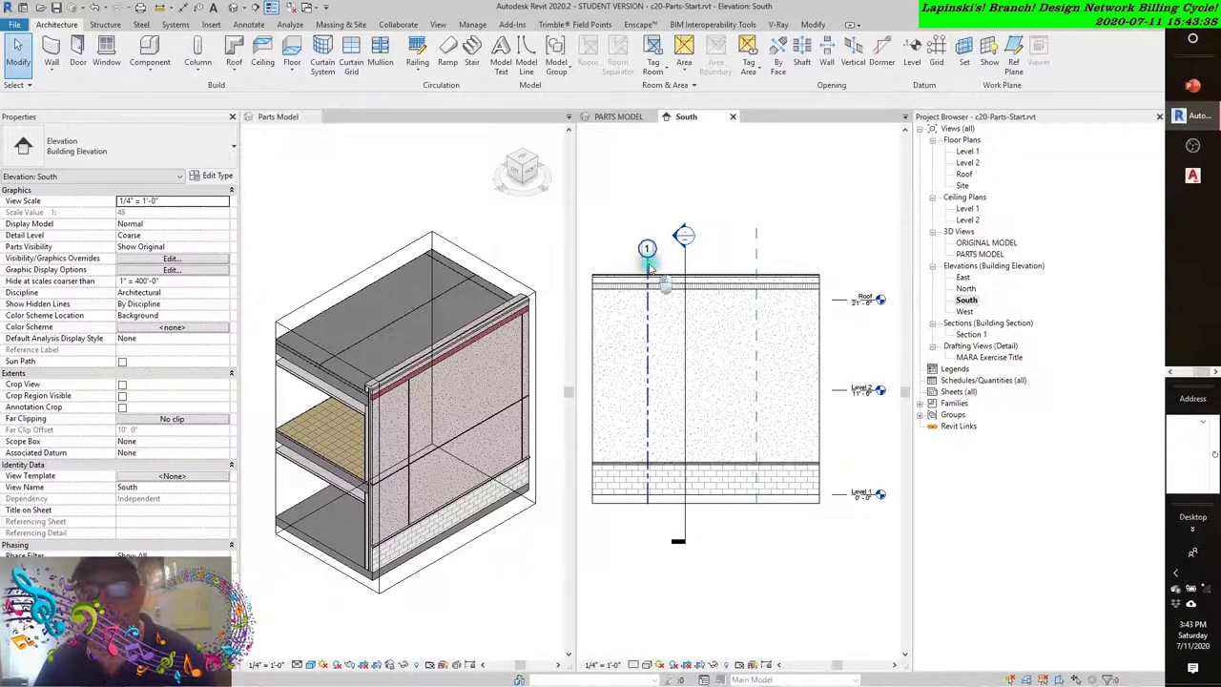
pyautogui.click(648, 270)
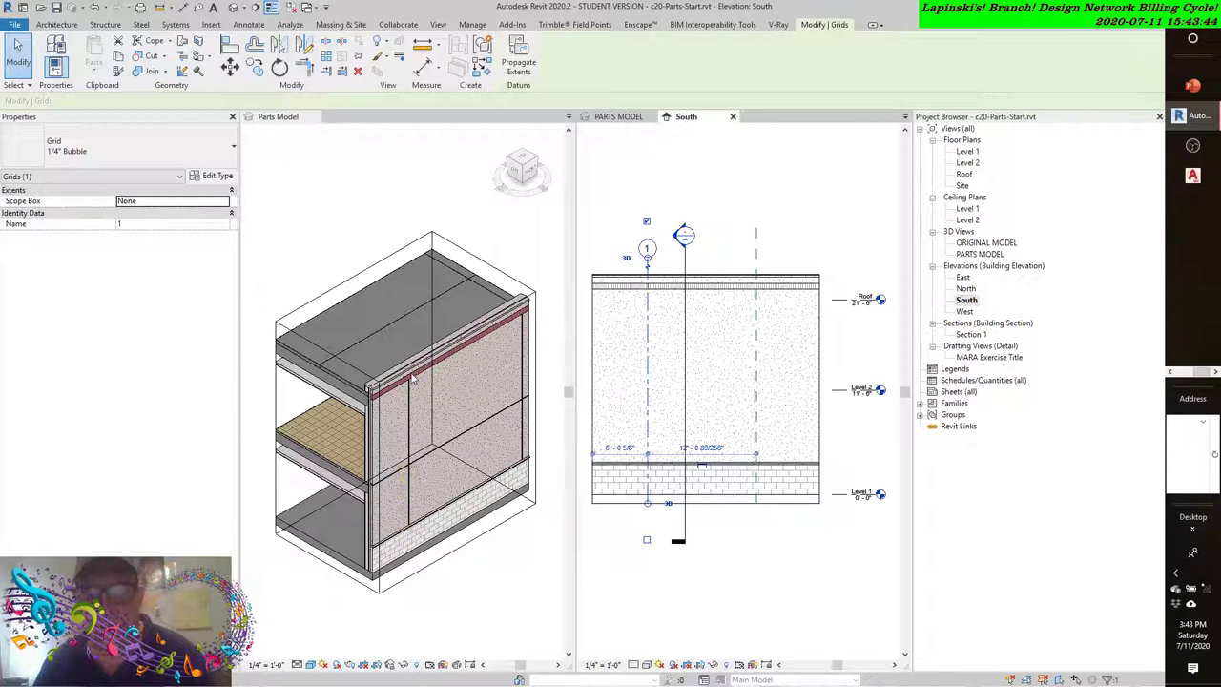
pyautogui.click(809, 190)
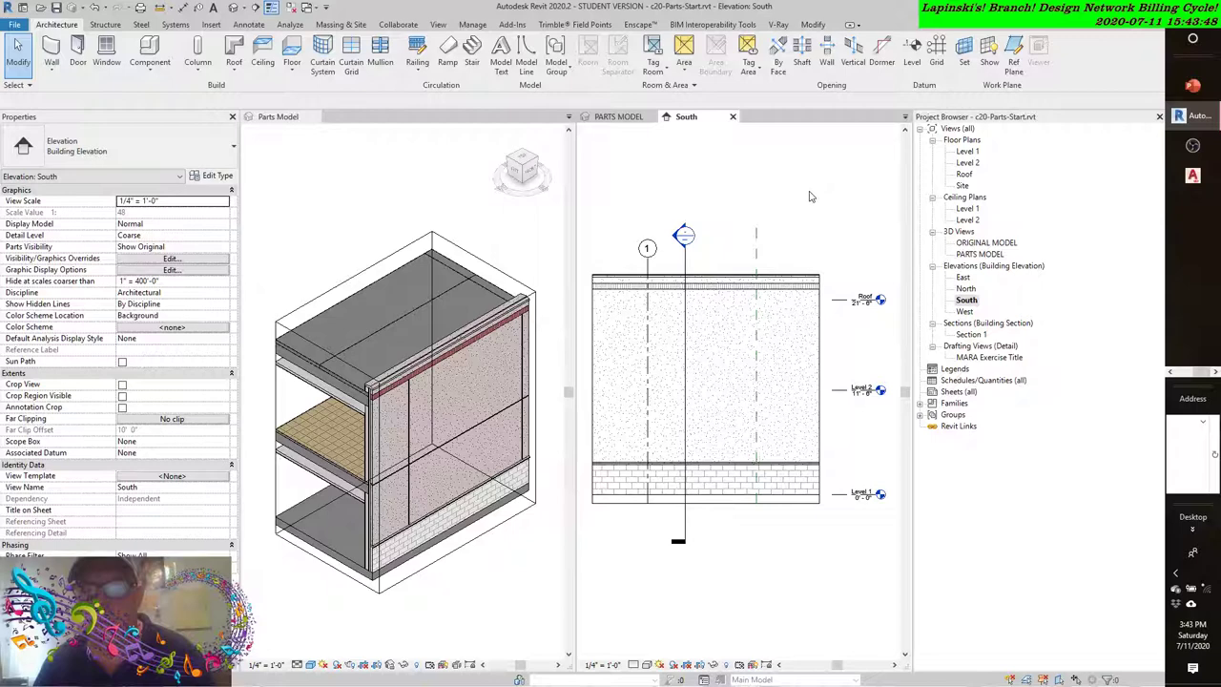
pyautogui.click(841, 394)
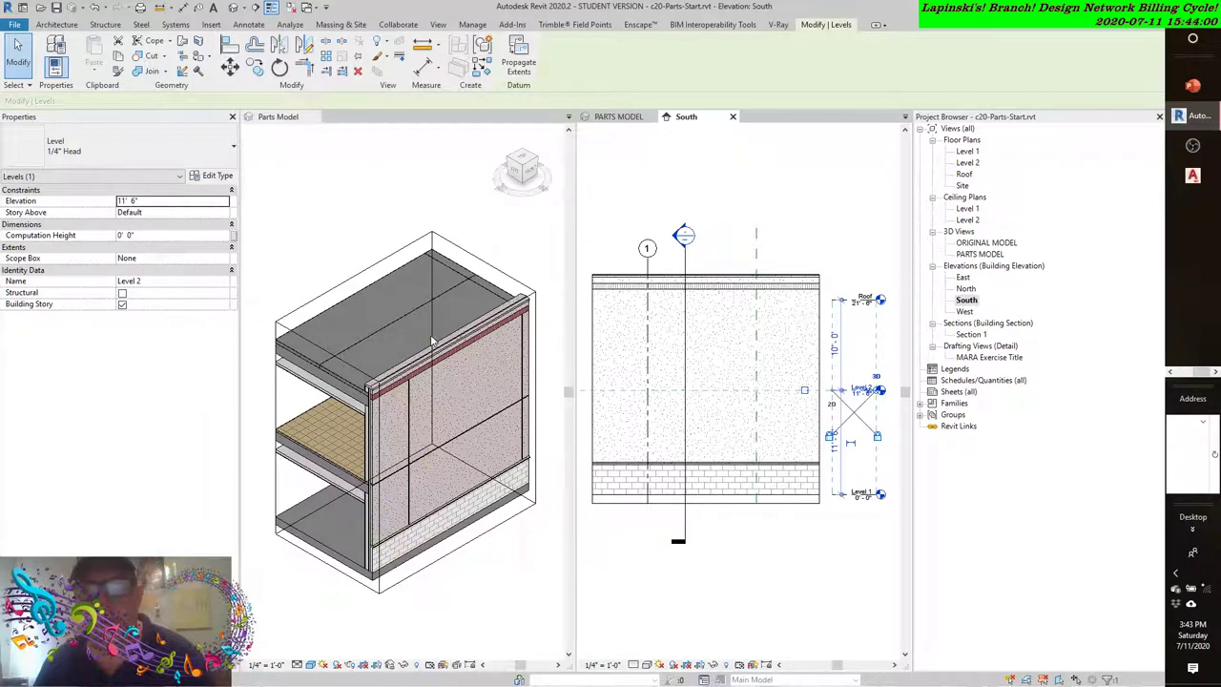
pyautogui.click(796, 197)
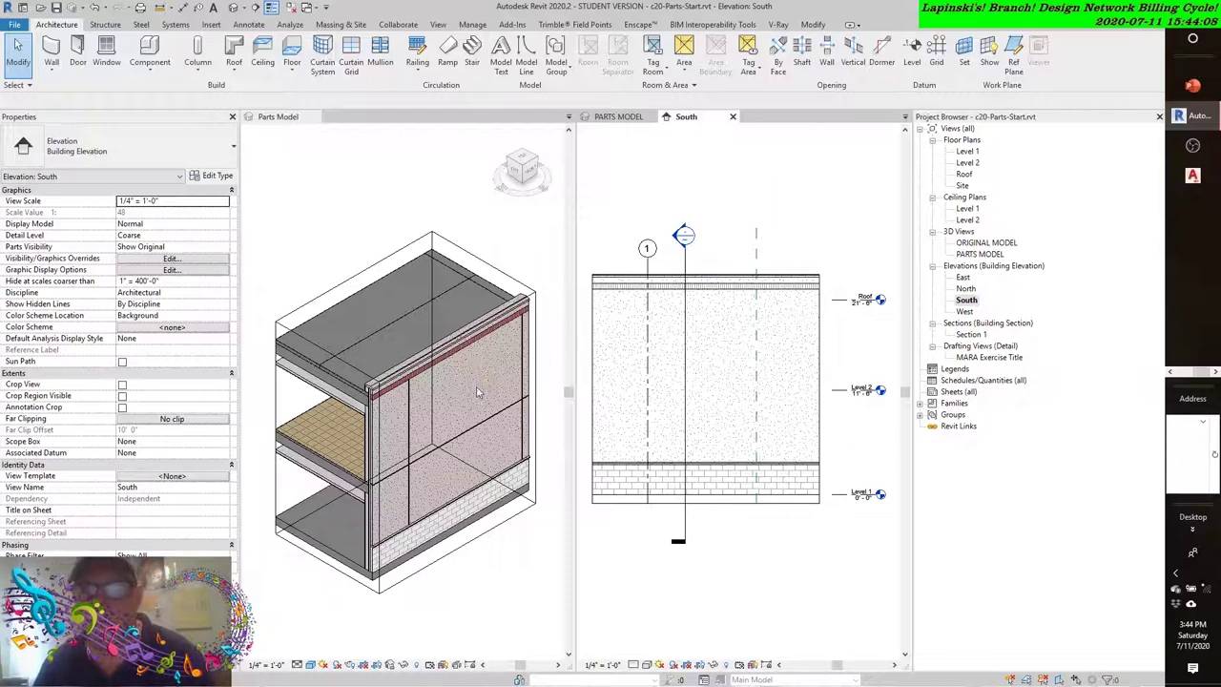
pyautogui.click(708, 368)
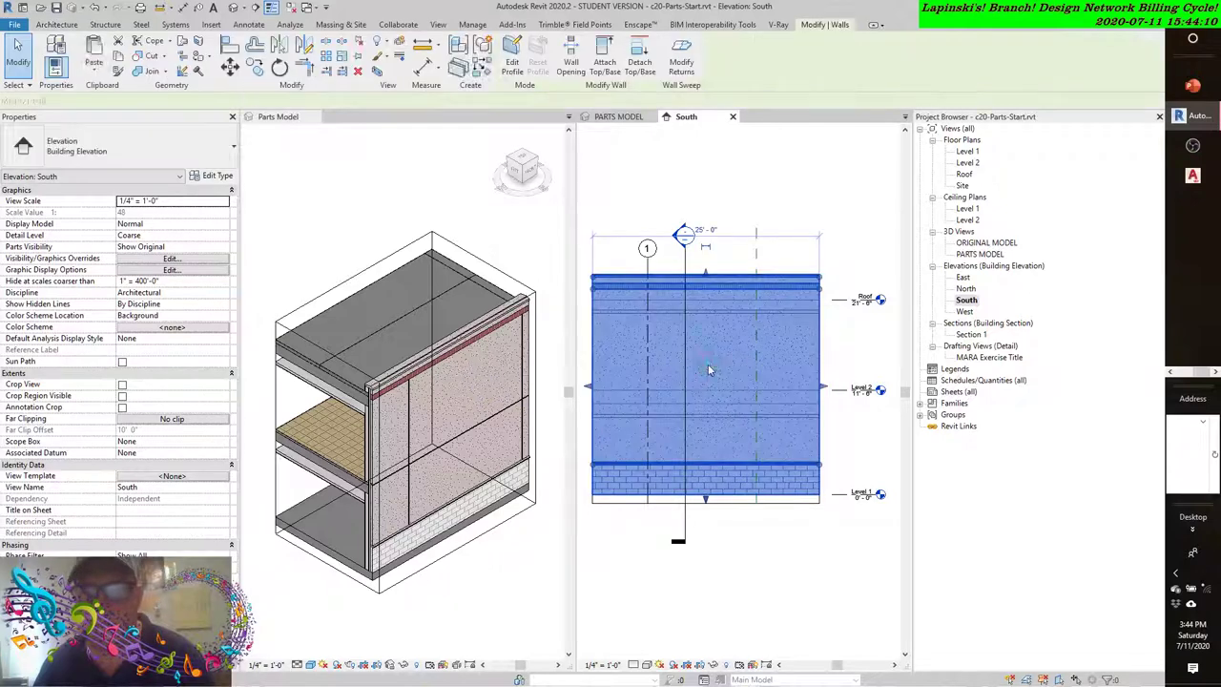
# - Deselect the wall, activate the Parts Model 3D view, and browse the Manage and View tabs
pyautogui.click(684, 145)
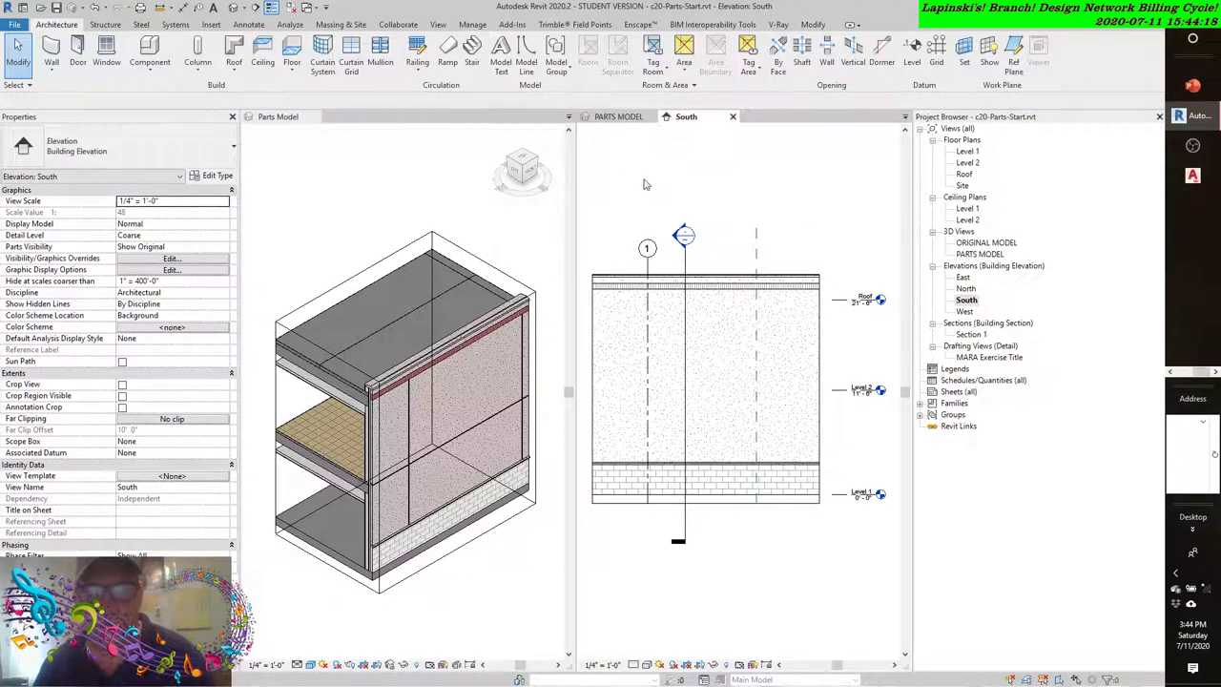
pyautogui.click(385, 198)
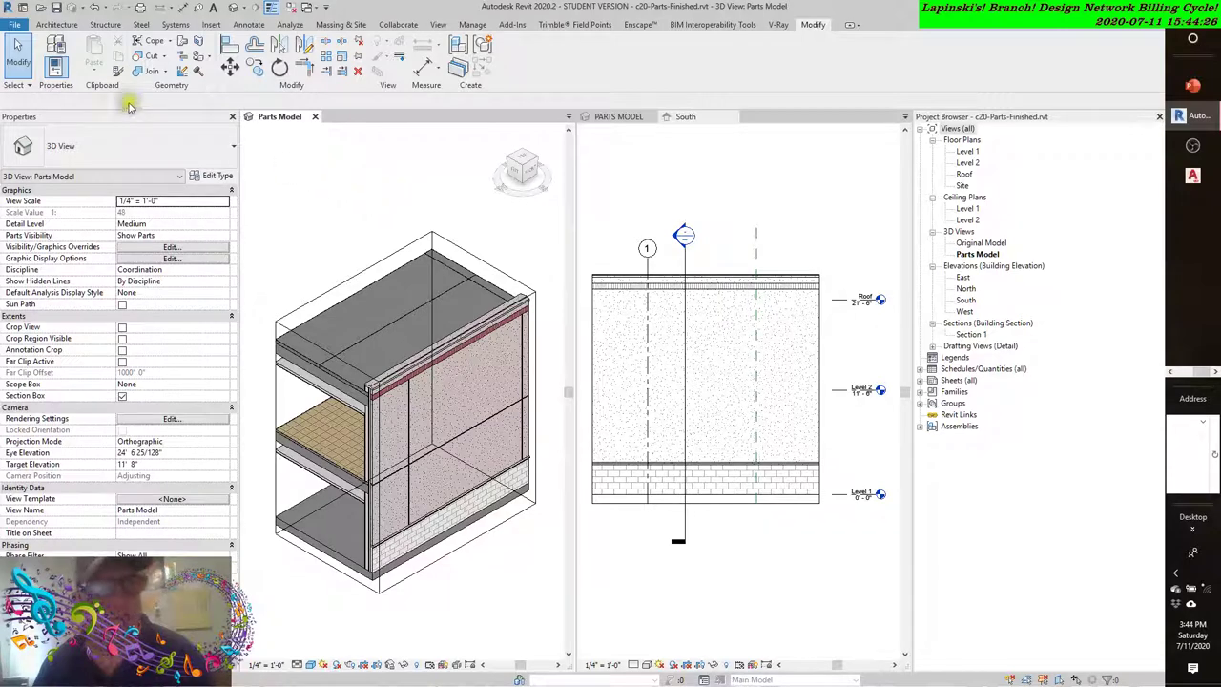
pyautogui.click(471, 26)
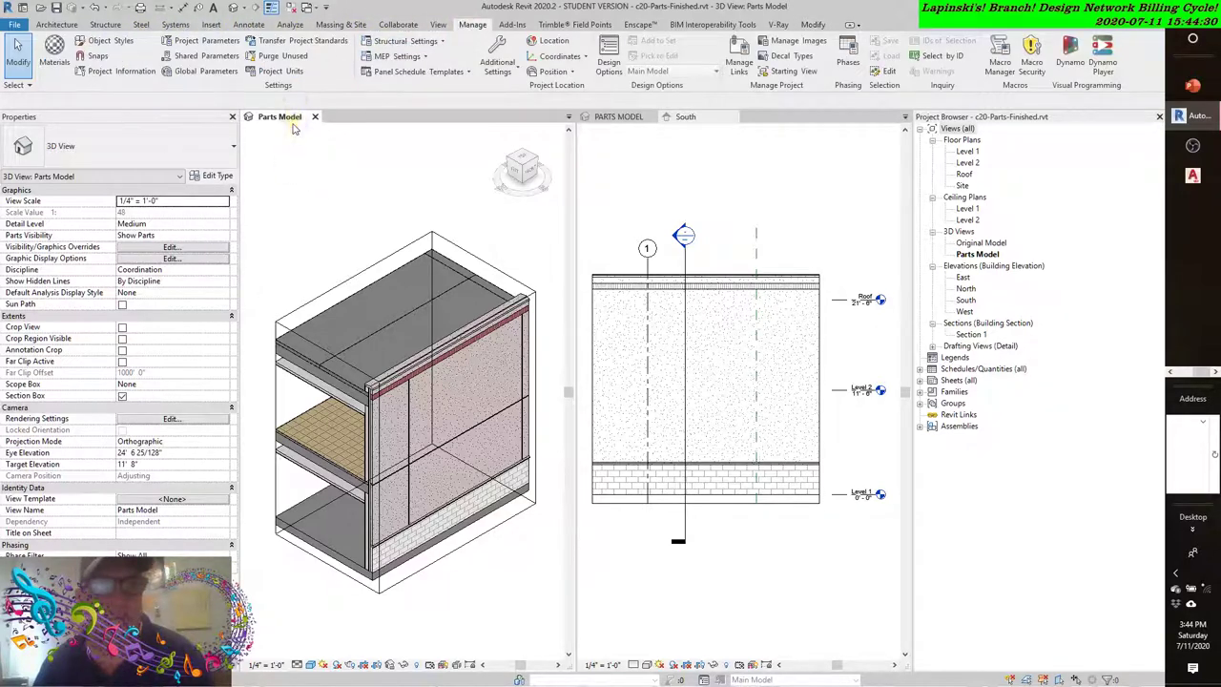
pyautogui.click(438, 27)
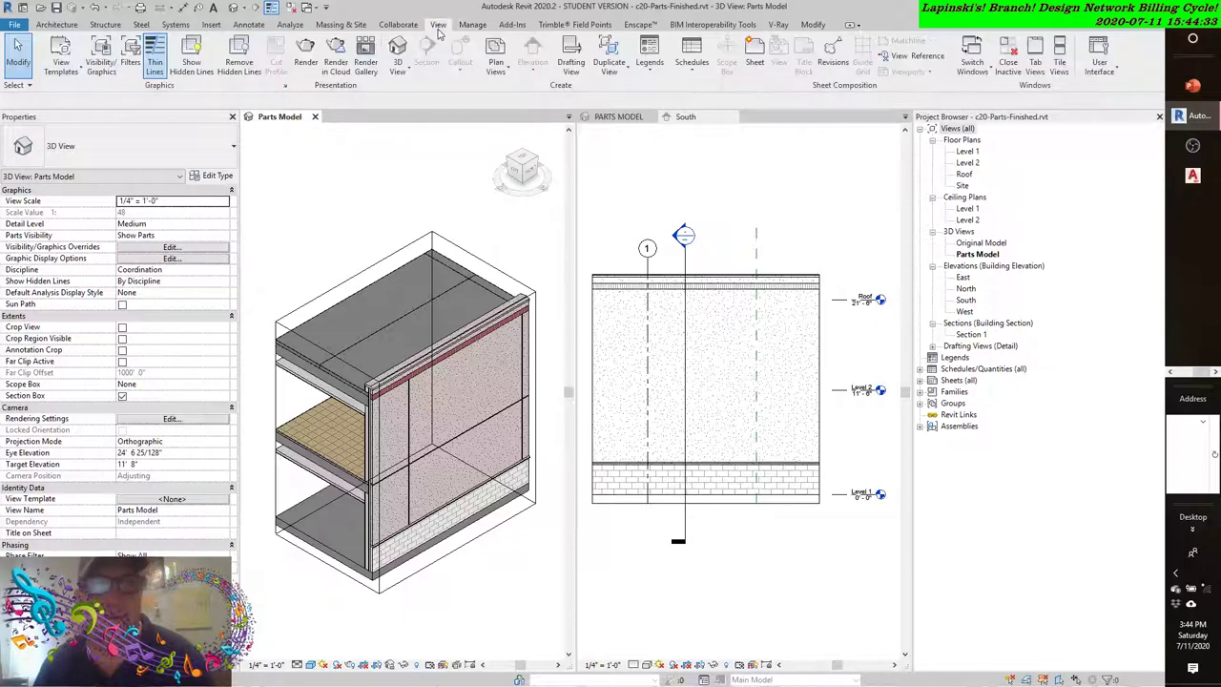
# - Review the Annotation Categories in the Parts Model Visibility/Graphic Overrides, then close it with OK
pyautogui.click(103, 63)
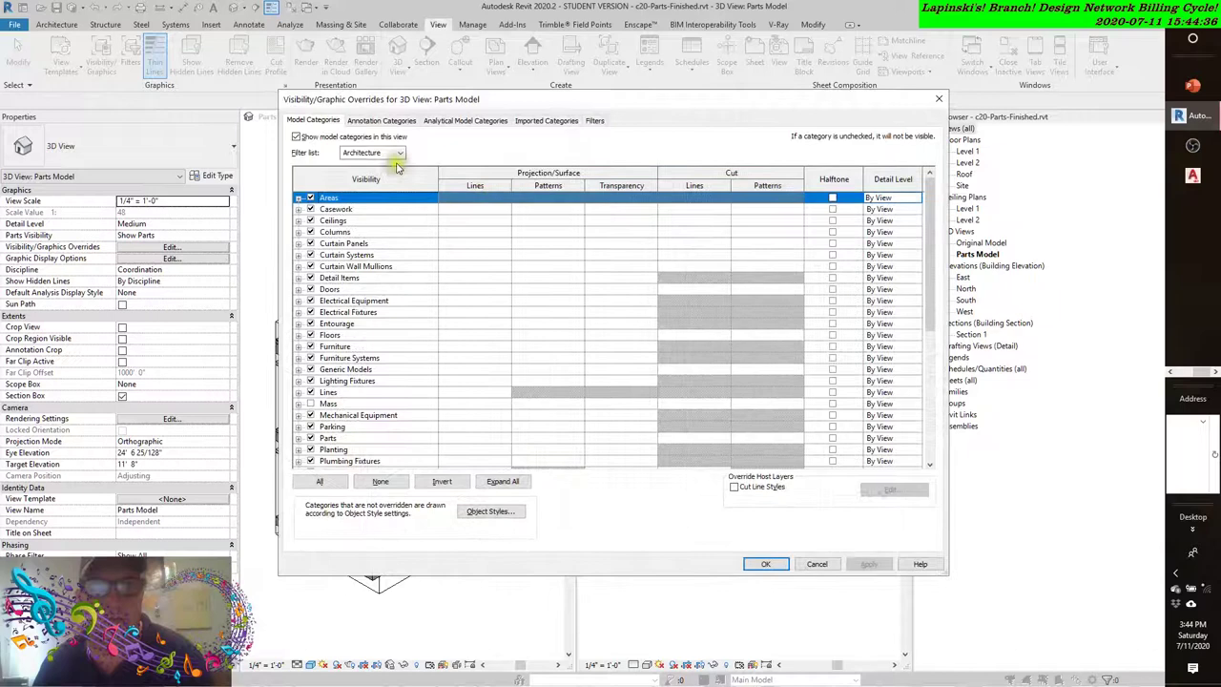
pyautogui.click(377, 122)
pyautogui.scroll(-3, 382, 276)
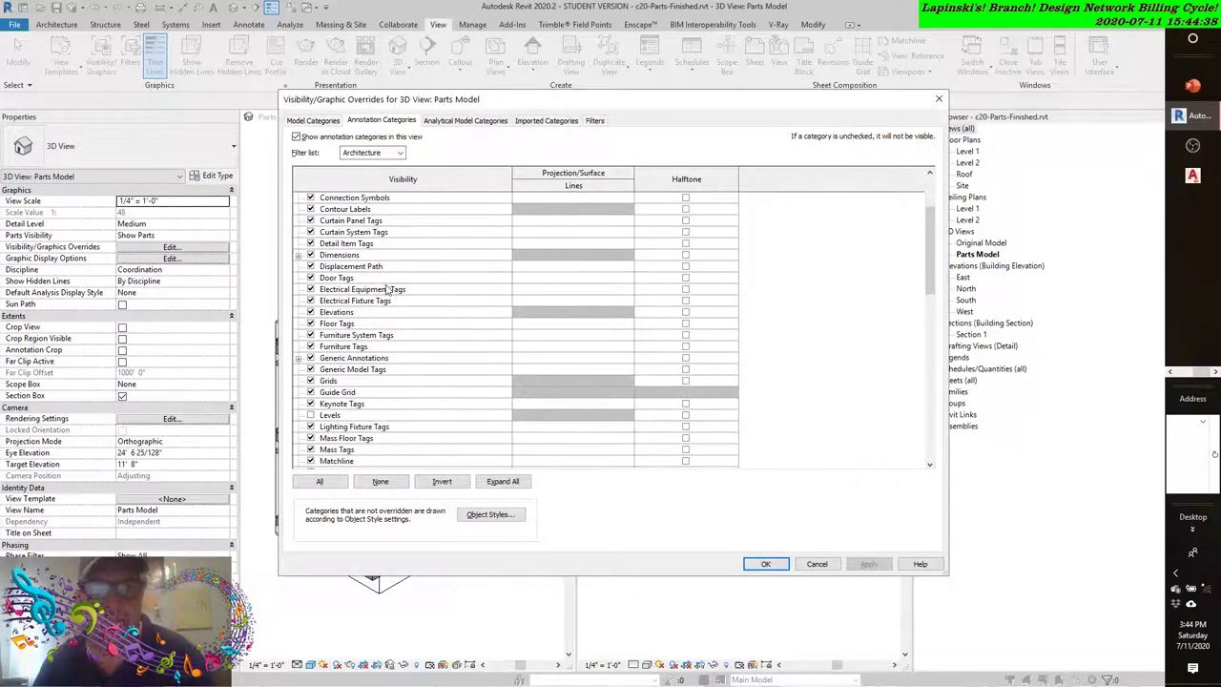
pyautogui.scroll(-8, 387, 289)
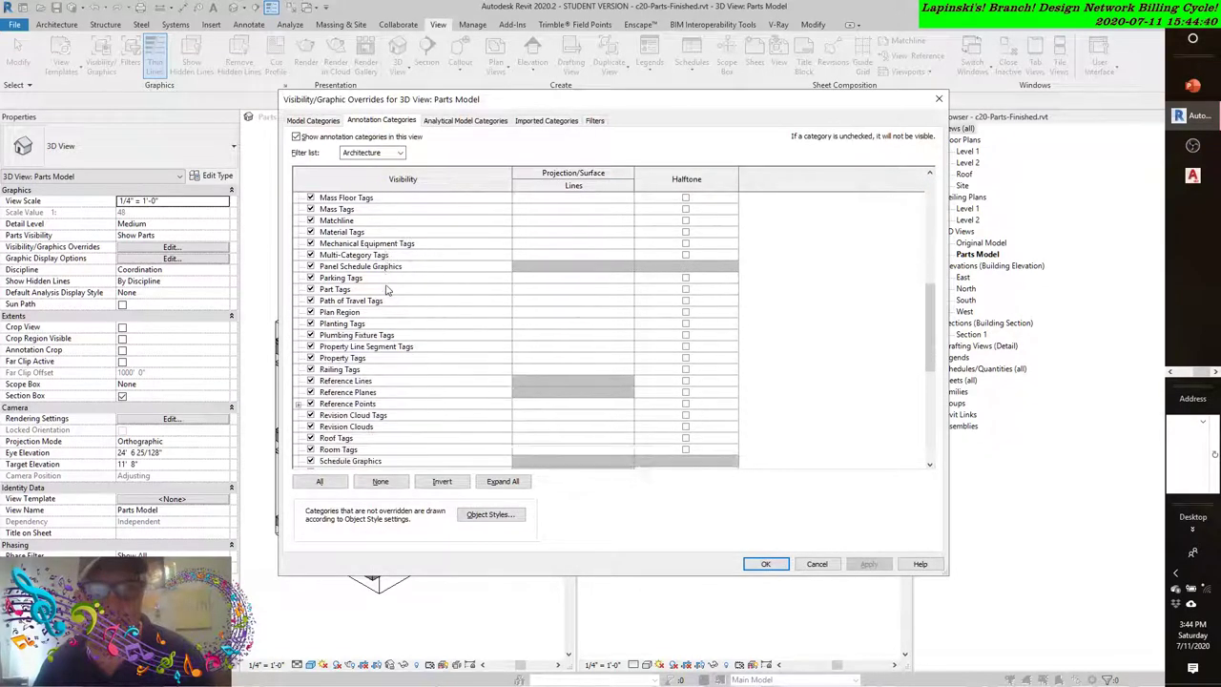
pyautogui.scroll(-2, 386, 289)
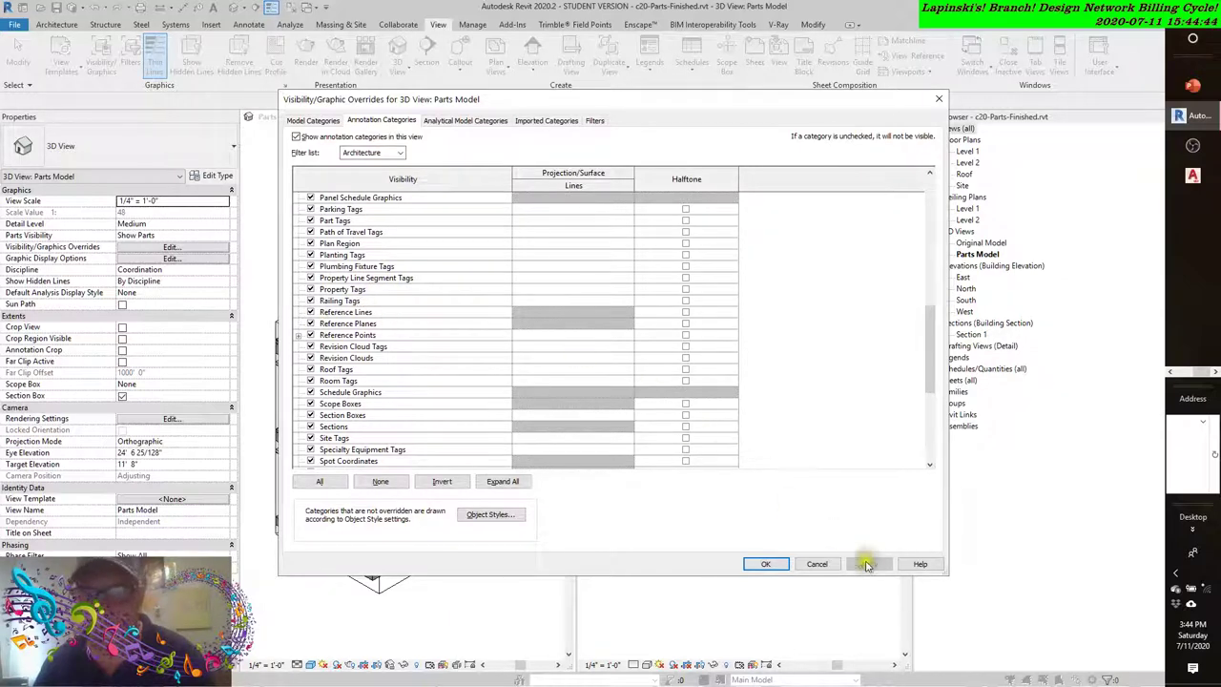
pyautogui.click(816, 563)
pyautogui.scroll(-3, 438, 253)
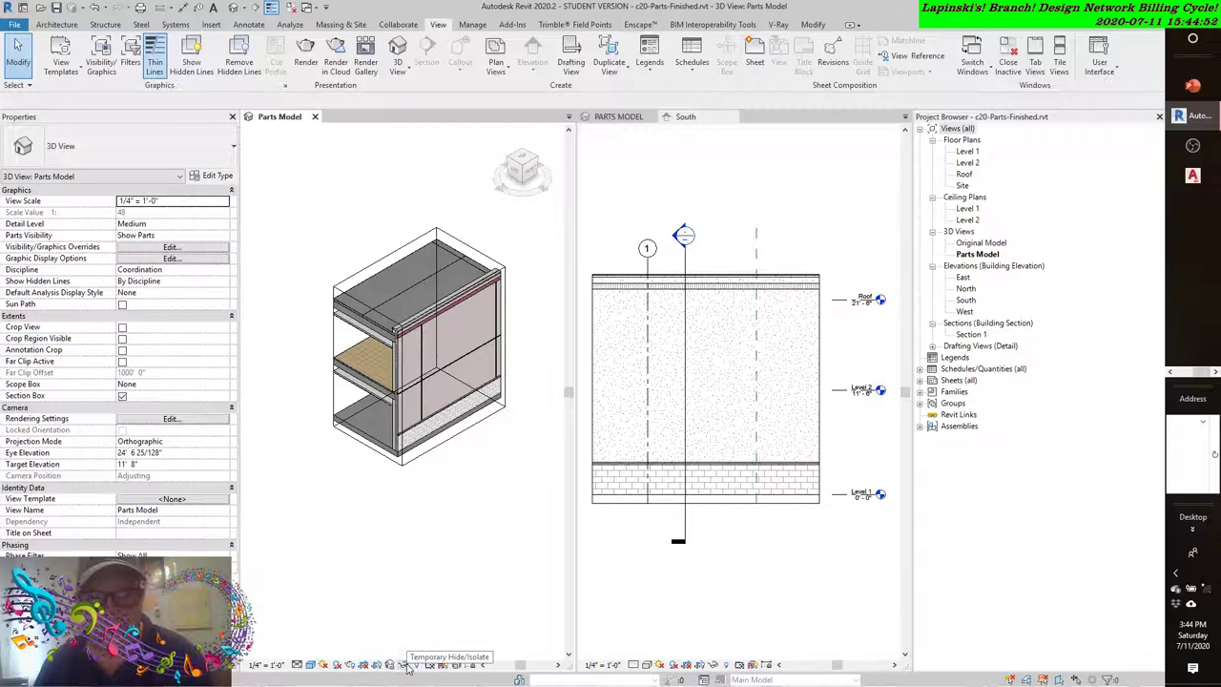
# - Turn on Reveal Hidden Elements and select the Roof and Level 2 levels to check them
pyautogui.click(406, 665)
pyautogui.click(415, 666)
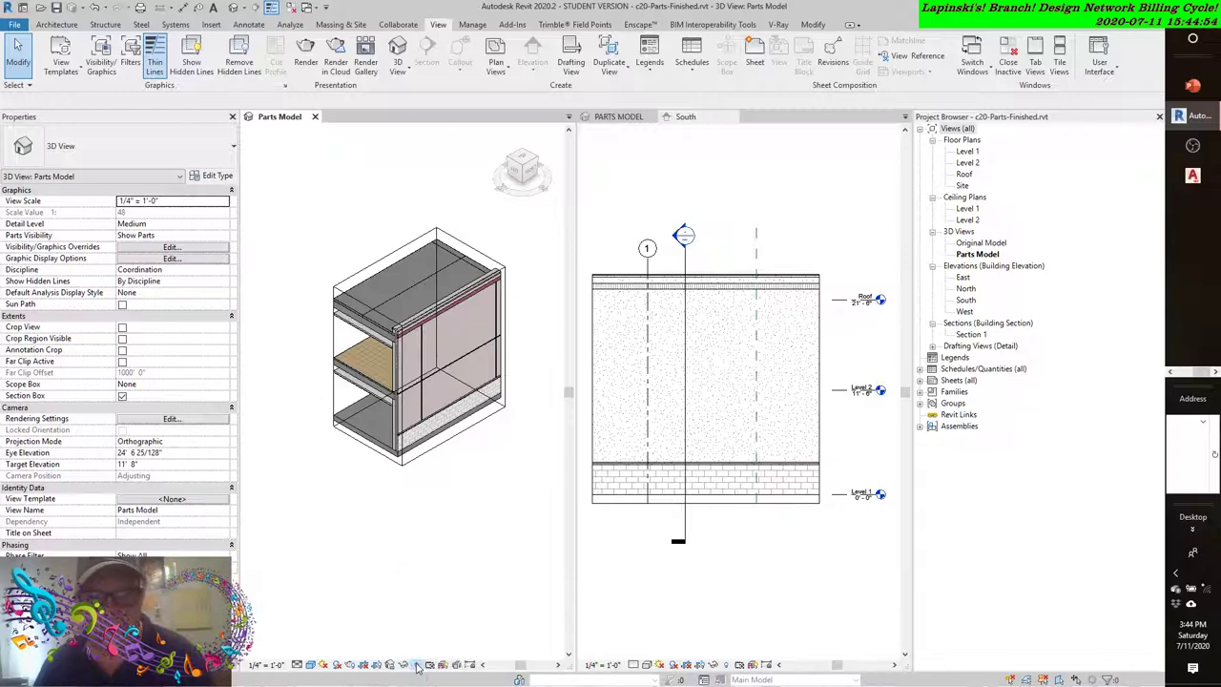
pyautogui.click(518, 300)
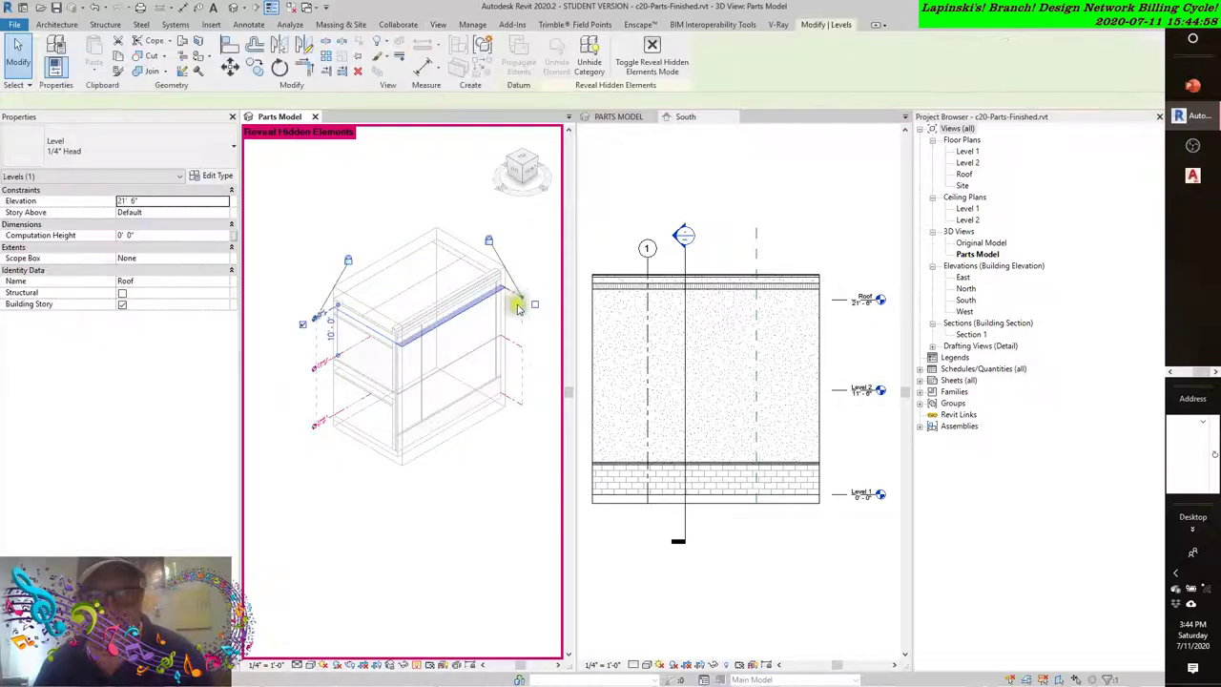
pyautogui.click(512, 340)
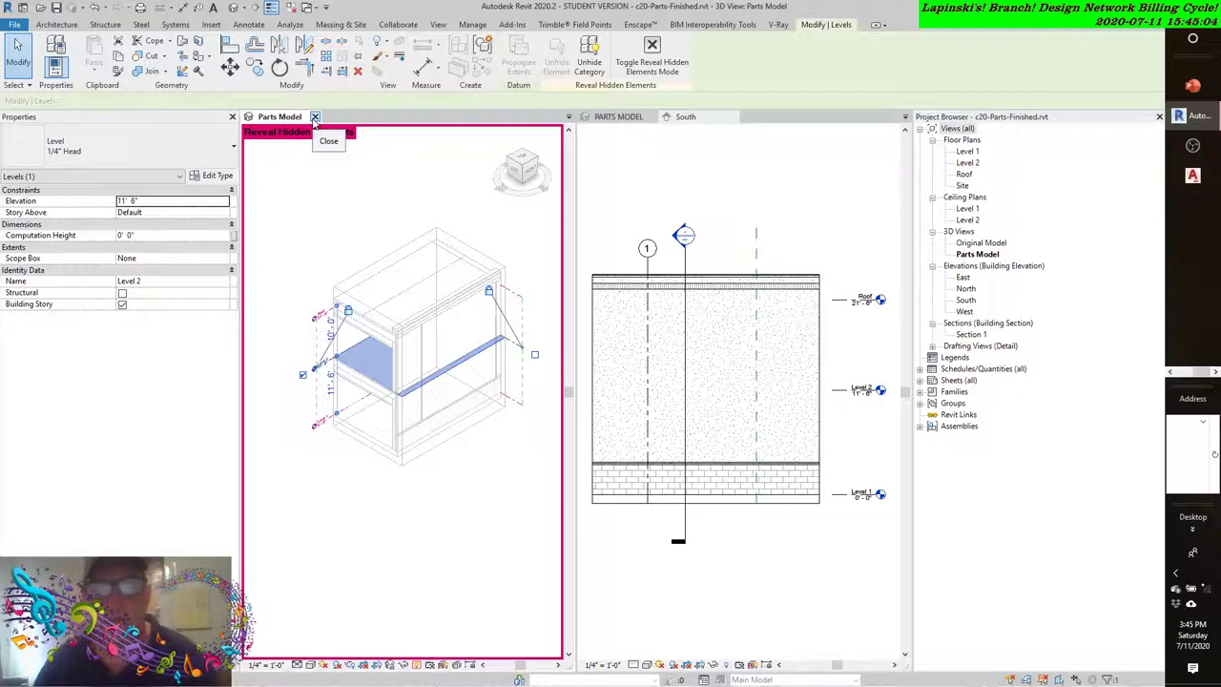
# - Close the finished Parts Model without saving, inspect the wall in South, then return to PARTS MODEL
pyautogui.click(315, 117)
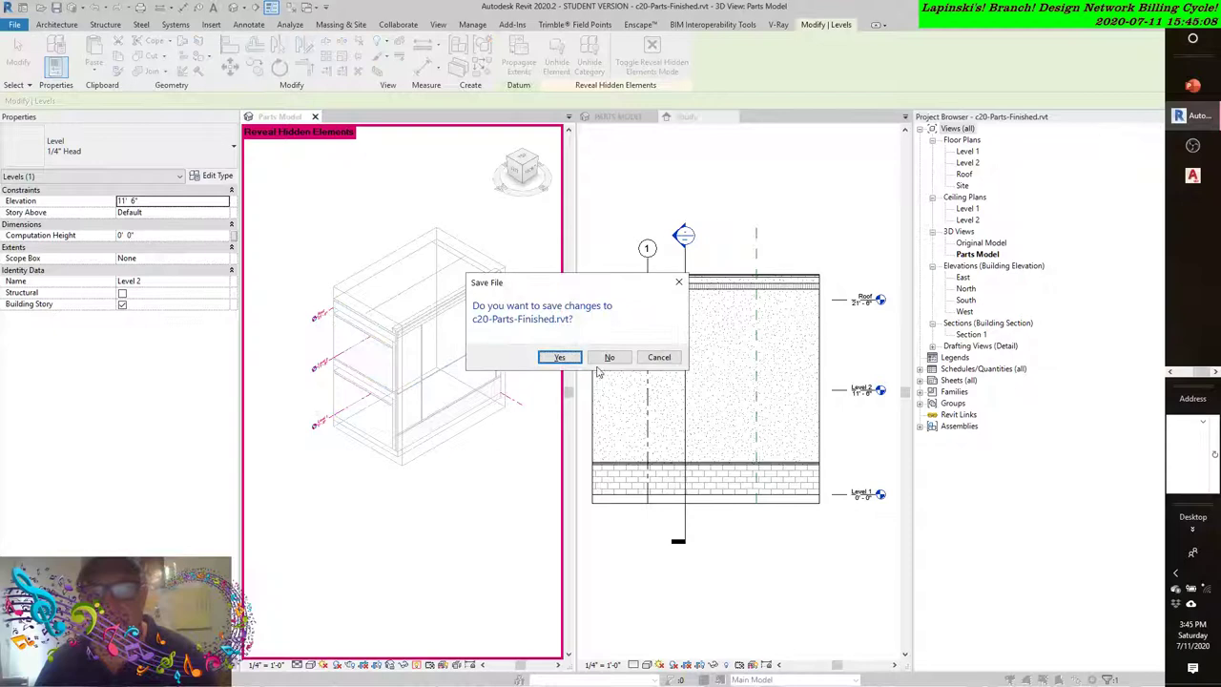
pyautogui.click(610, 357)
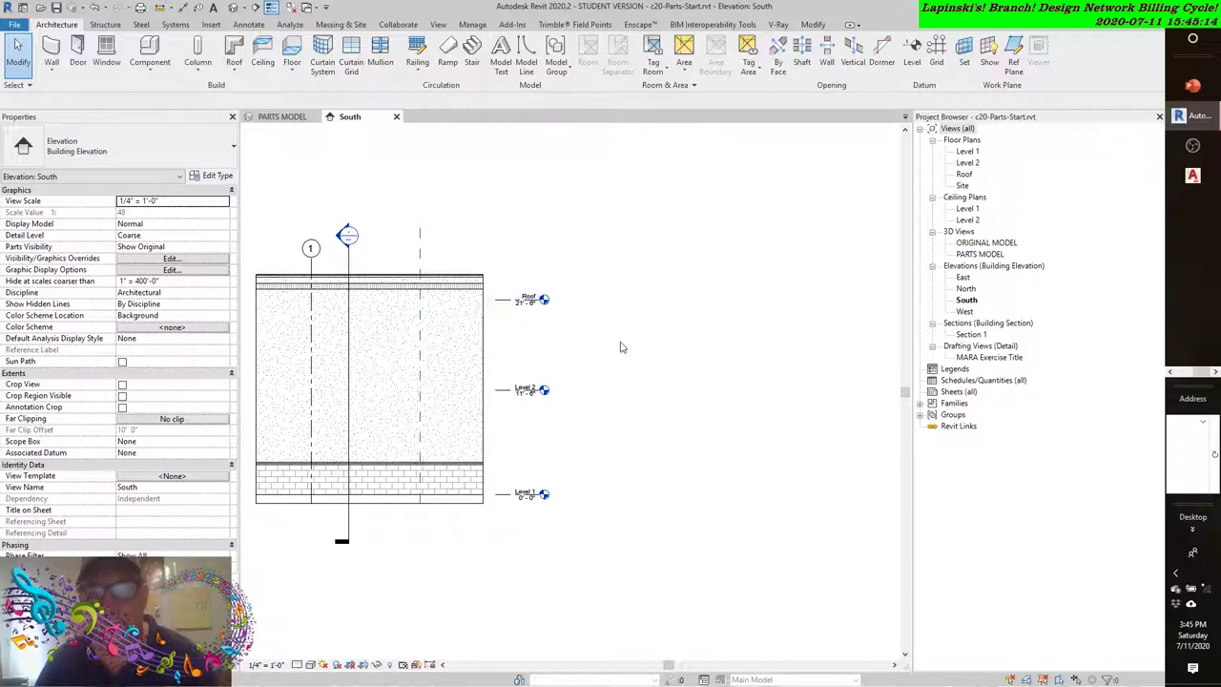
pyautogui.moveTo(620, 347); pyautogui.dragTo(742, 345, button='middle')
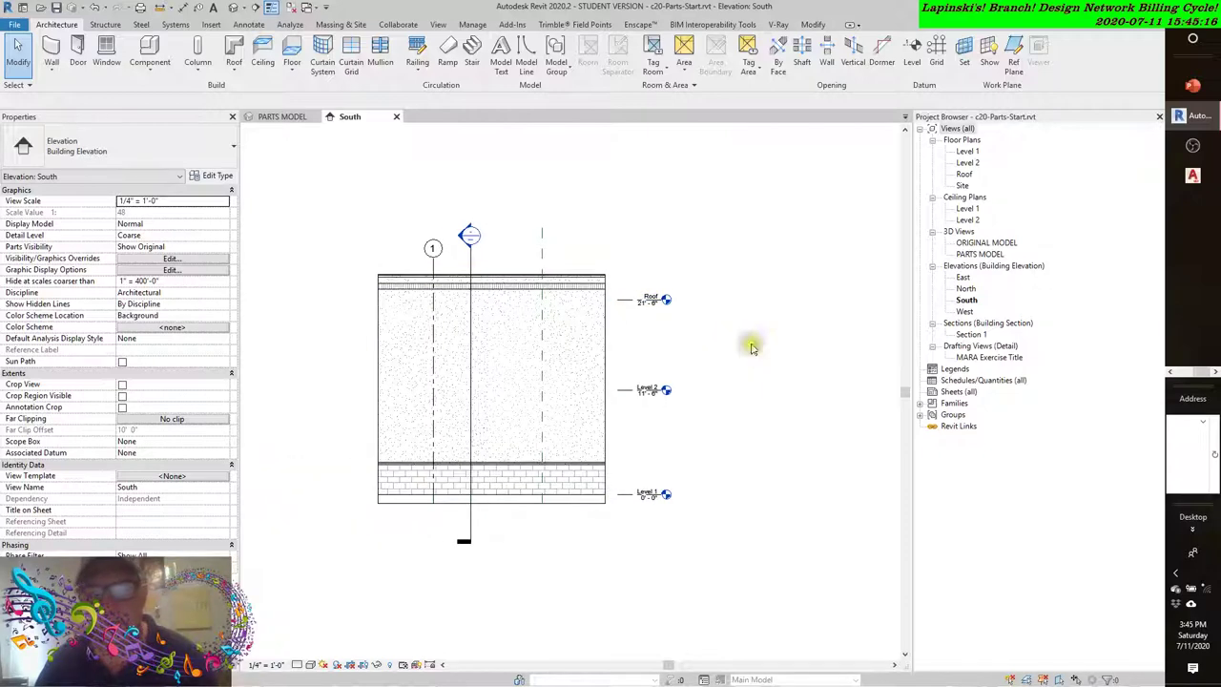
pyautogui.click(585, 346)
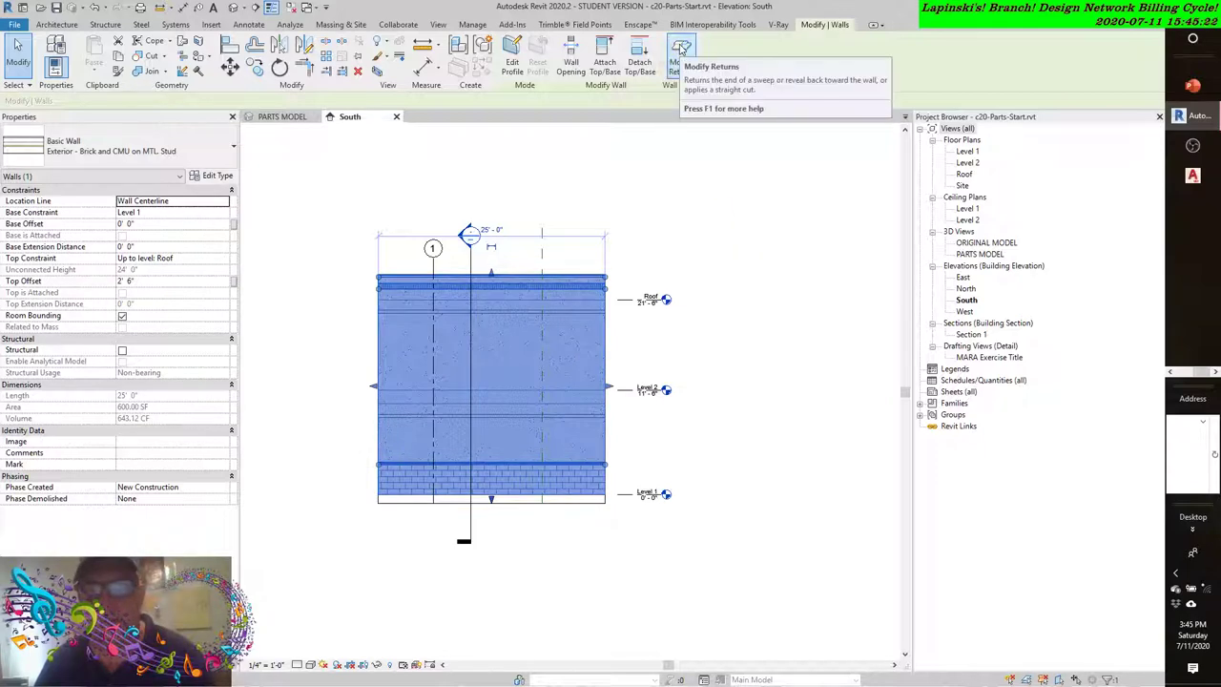
pyautogui.click(714, 278)
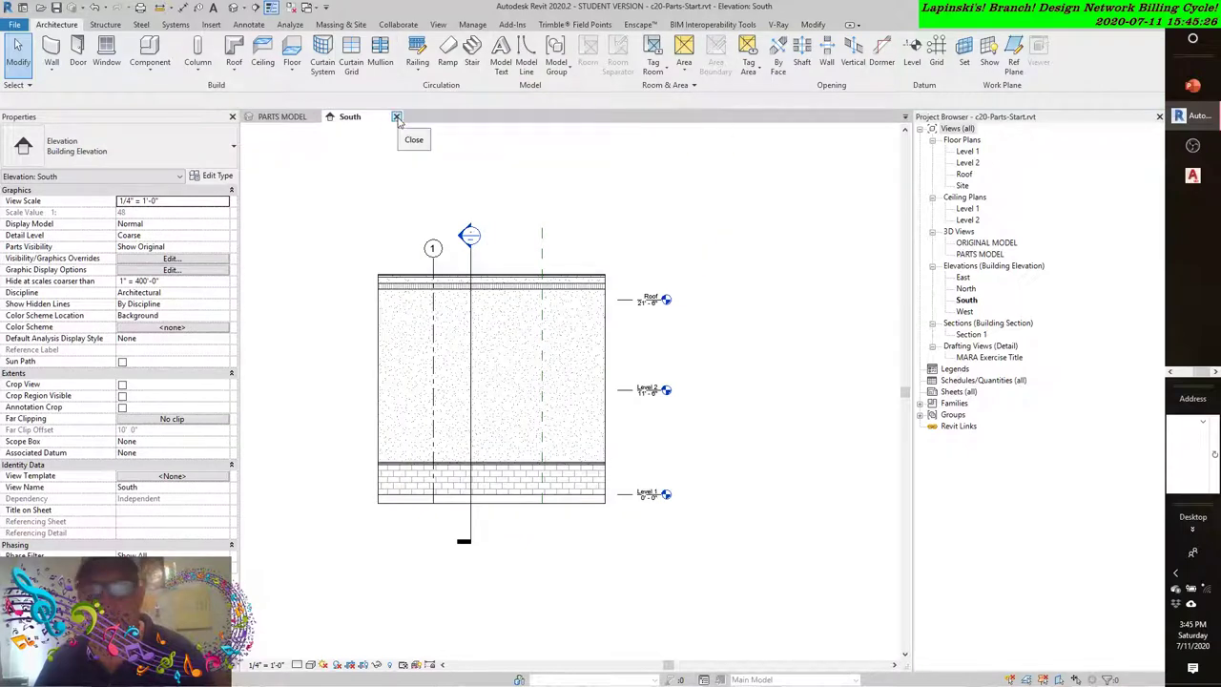
pyautogui.click(294, 116)
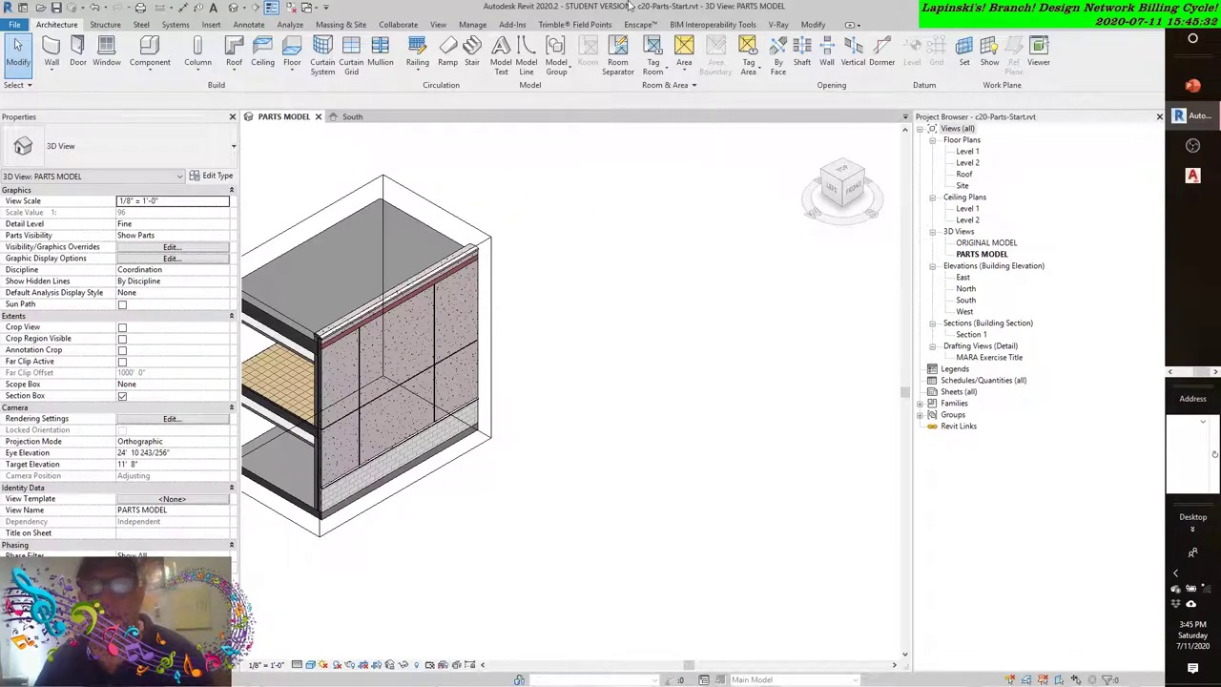
# - Tile the PARTS MODEL 3D and South views, zooming the 3D view into the wall's top corner
pyautogui.click(440, 24)
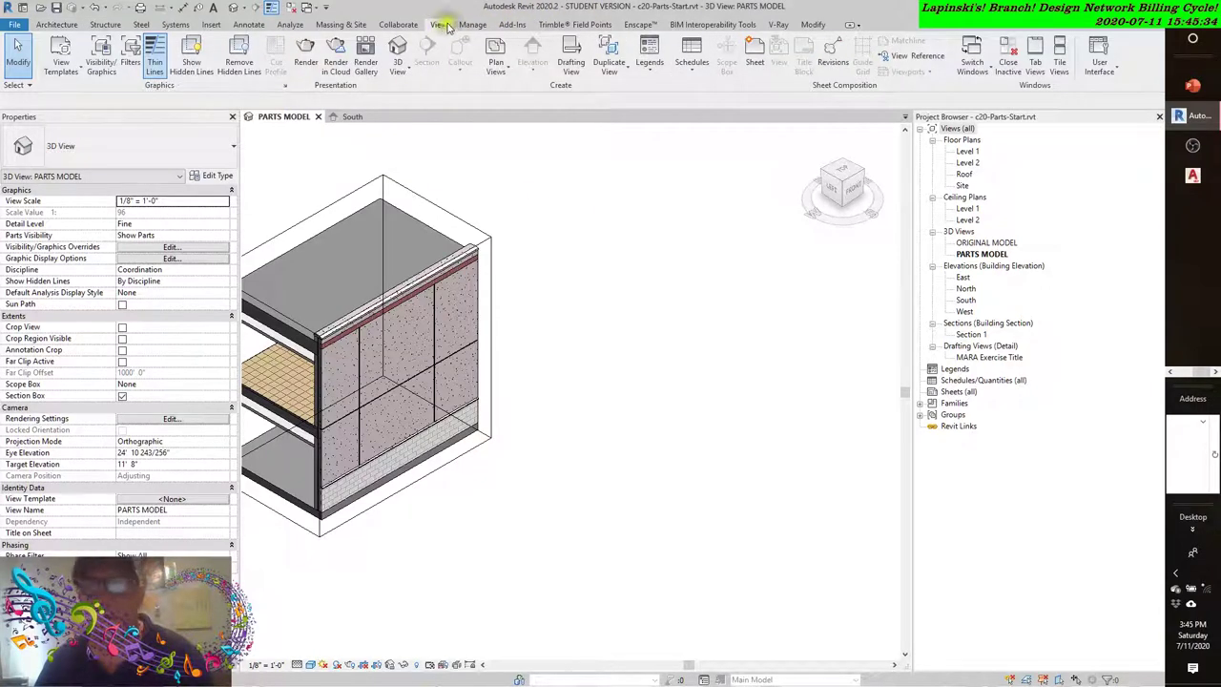
pyautogui.click(1059, 59)
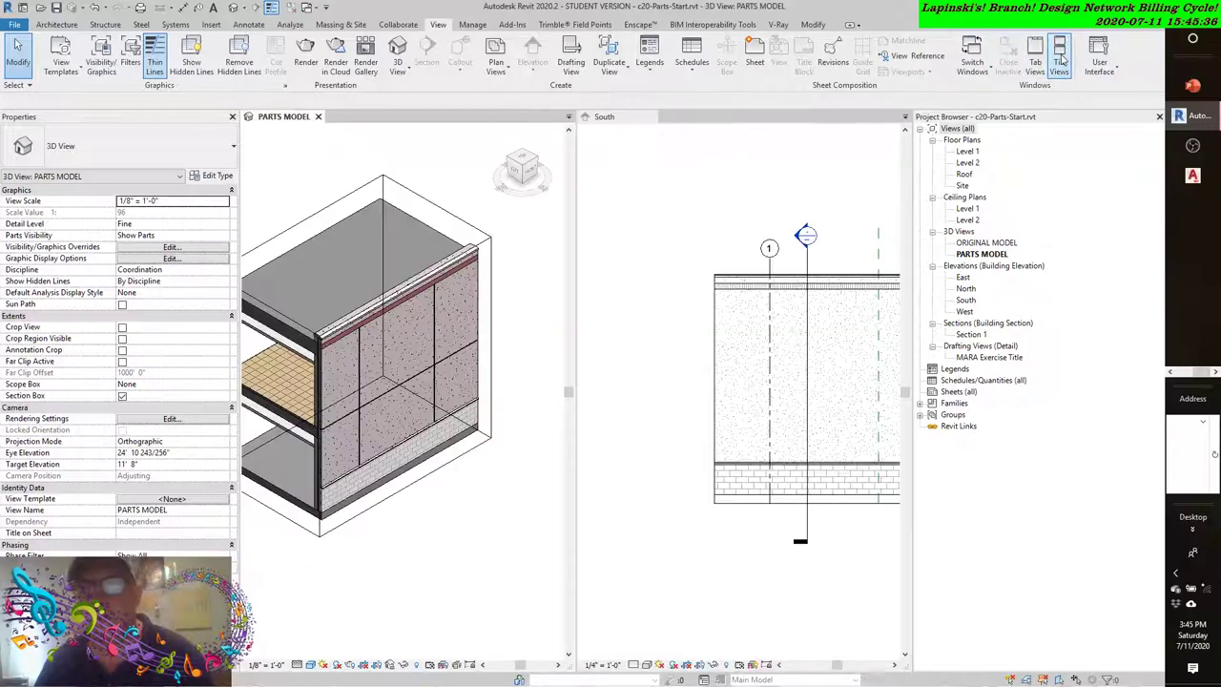
pyautogui.click(725, 240)
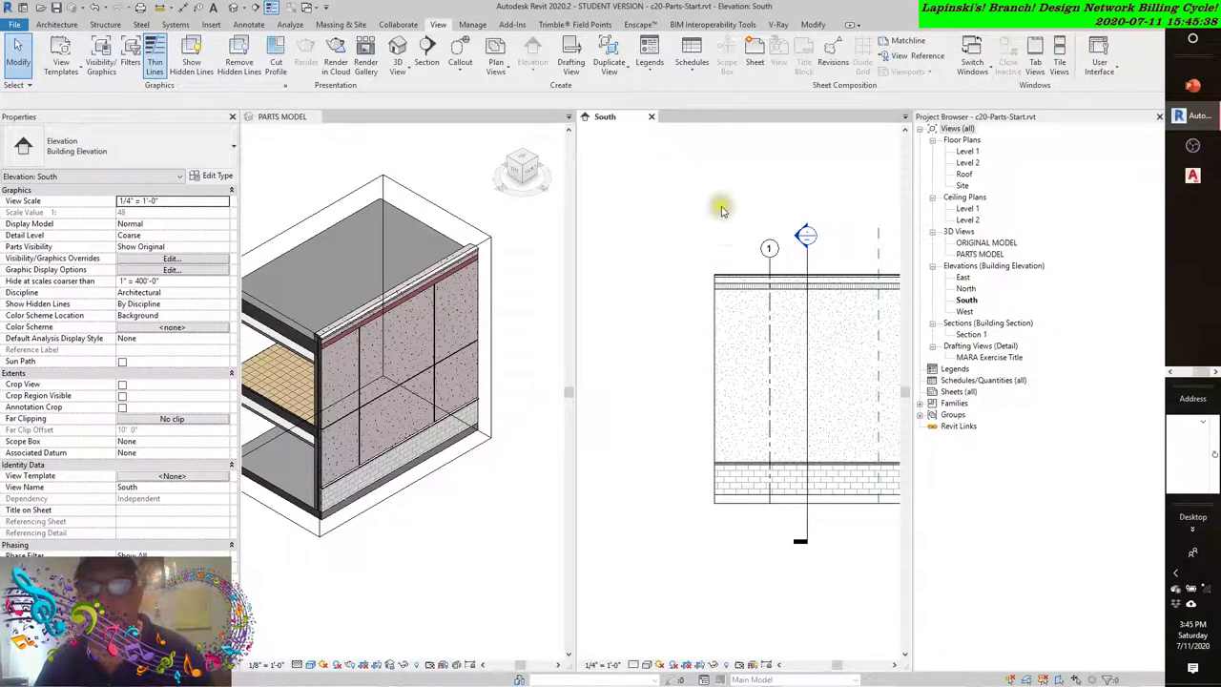
pyautogui.click(440, 189)
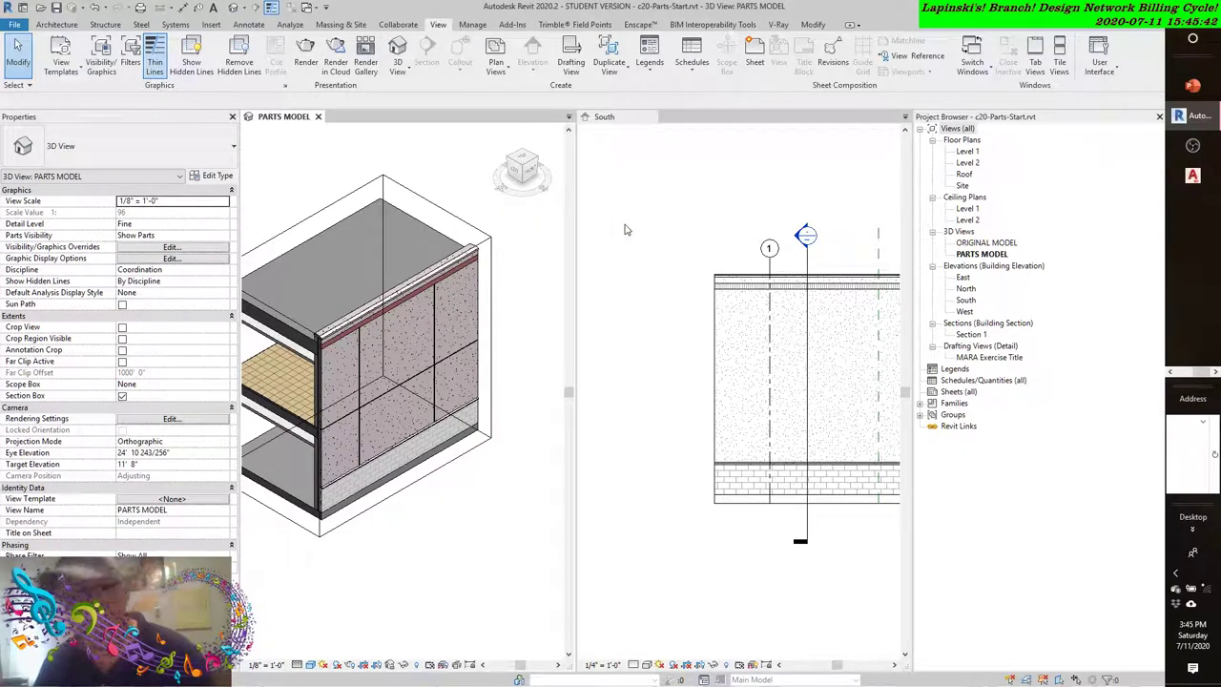
pyautogui.scroll(6, 376, 372)
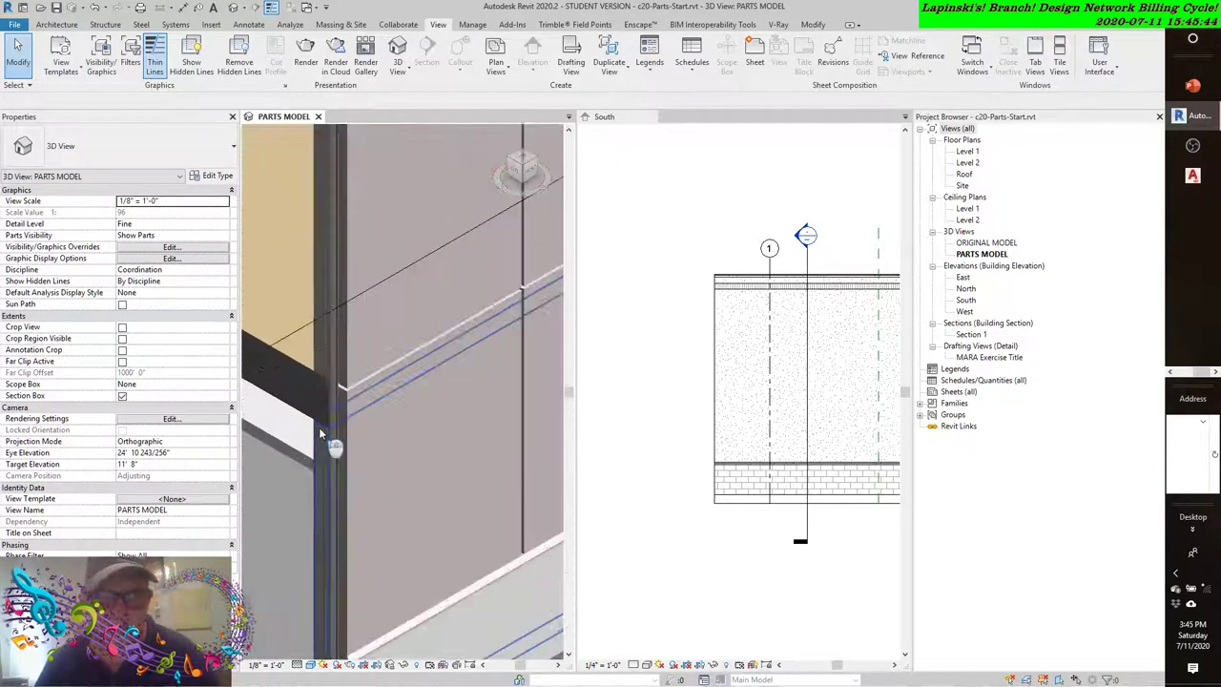
pyautogui.scroll(4, 377, 372)
pyautogui.moveTo(305, 357); pyautogui.dragTo(460, 379, button='middle')
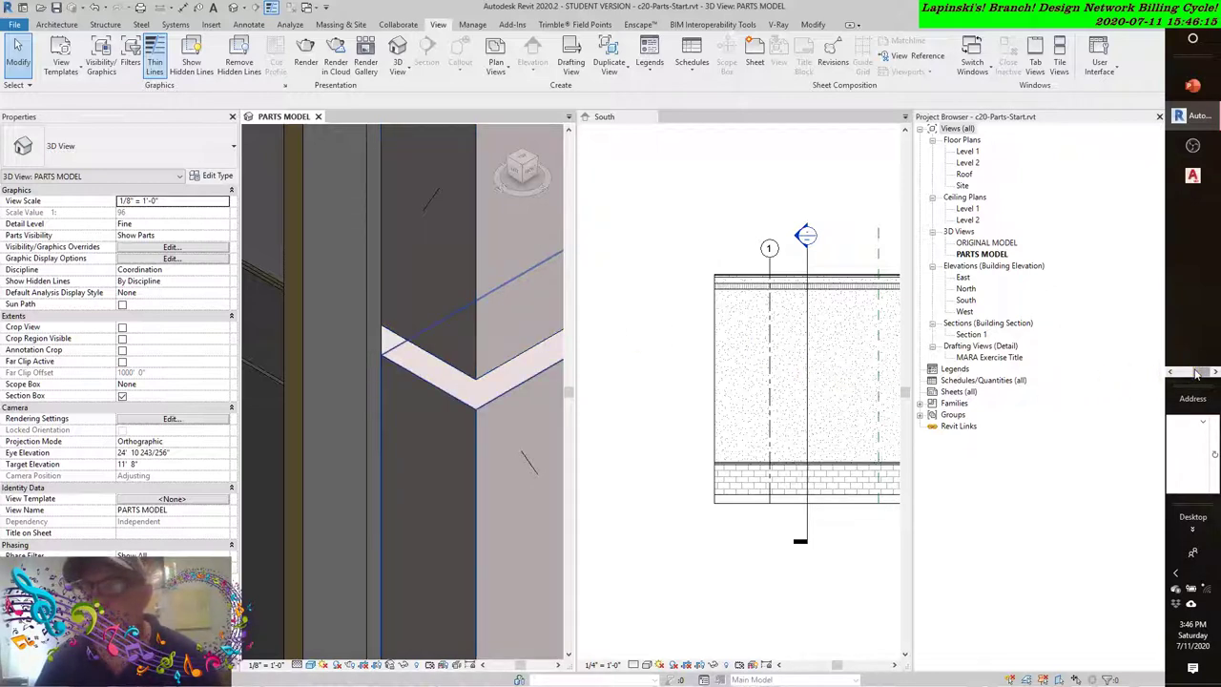
# - Activate the South elevation and switch to the Debut Professional recorder from the taskbar
pyautogui.click(634, 334)
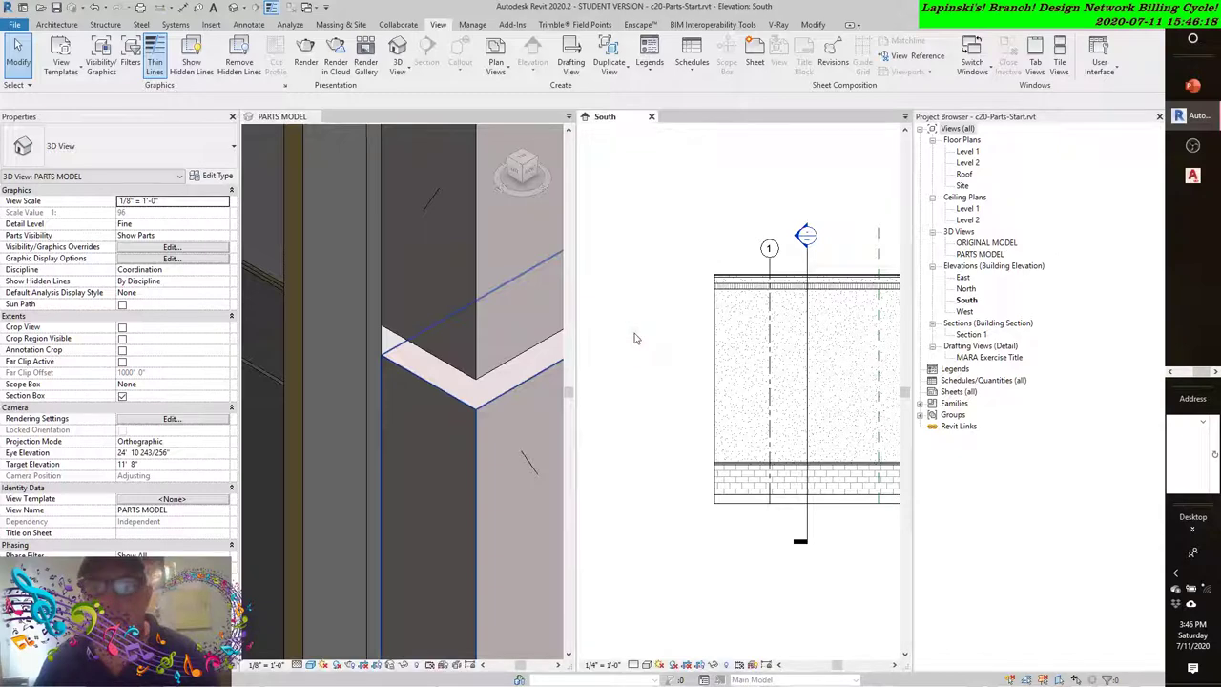
pyautogui.click(1186, 374)
pyautogui.click(1192, 325)
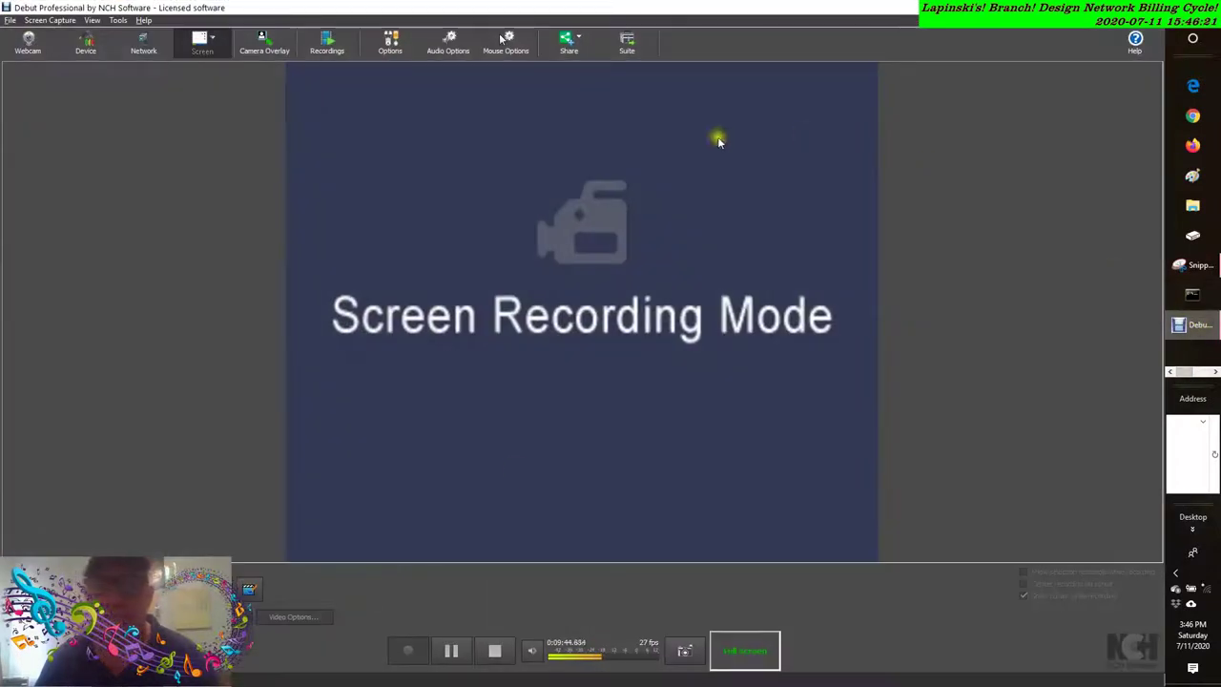